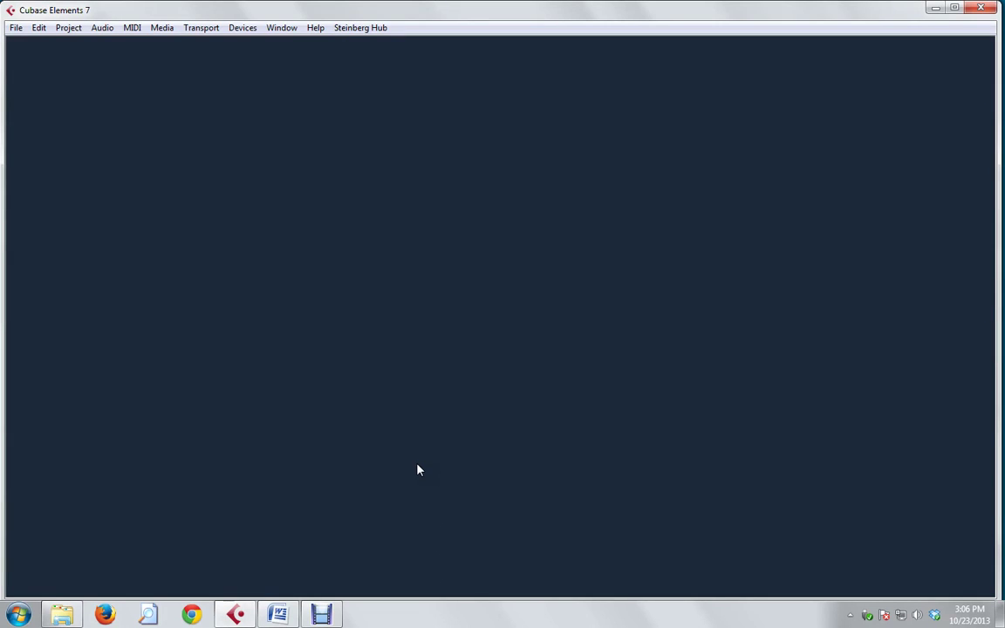
# Create a new empty project, Untitled1, from the File menu via the Steinberg Hub
pyautogui.click(15, 29)
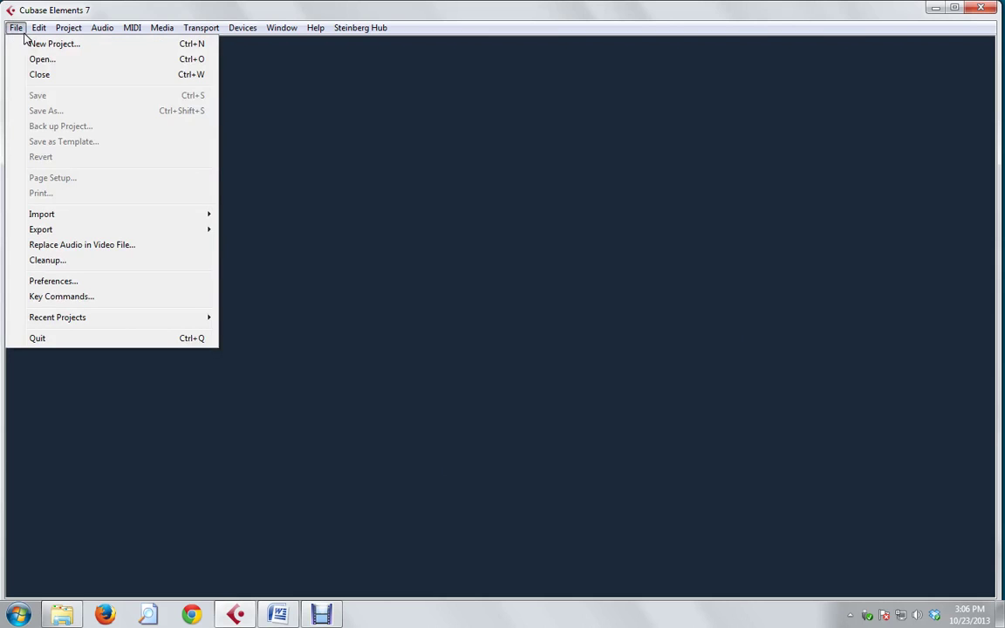
pyautogui.click(50, 44)
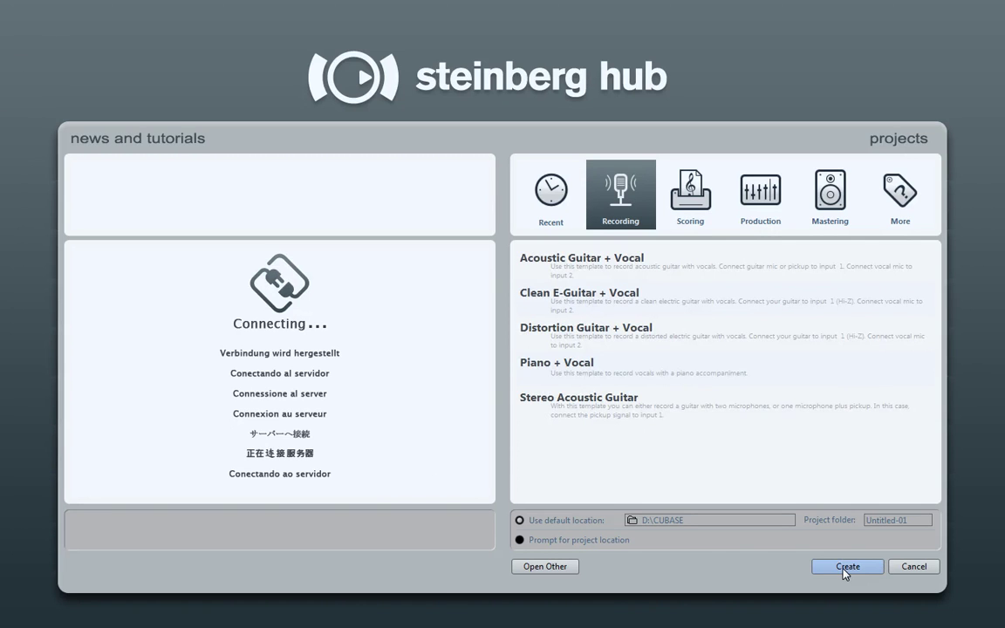
pyautogui.click(846, 568)
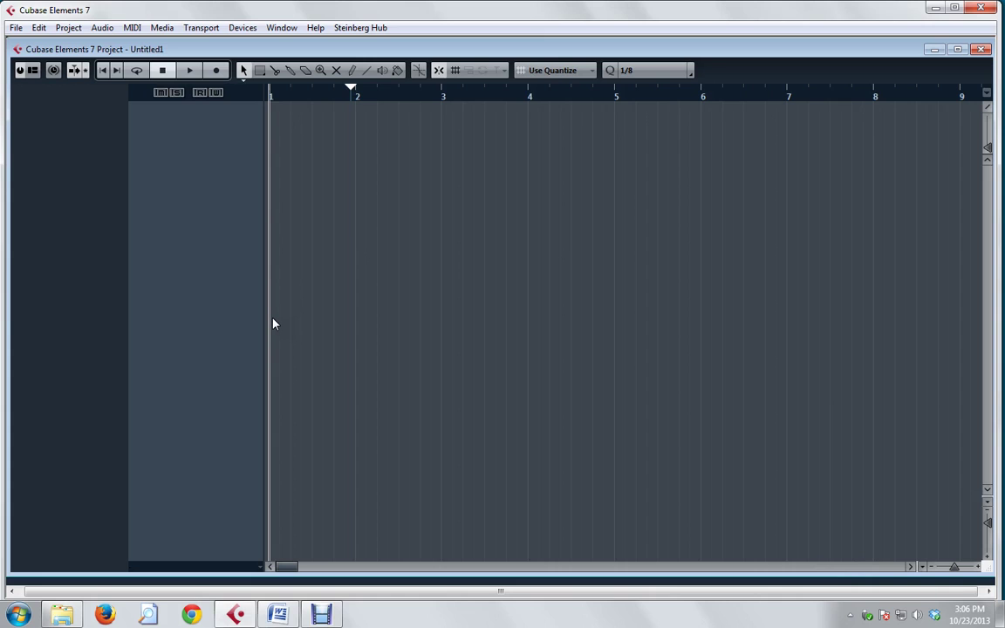
# Load Ample Guitar T (AGT) into VST Instruments slot 1 with an assigned MIDI track
pyautogui.press('F11')
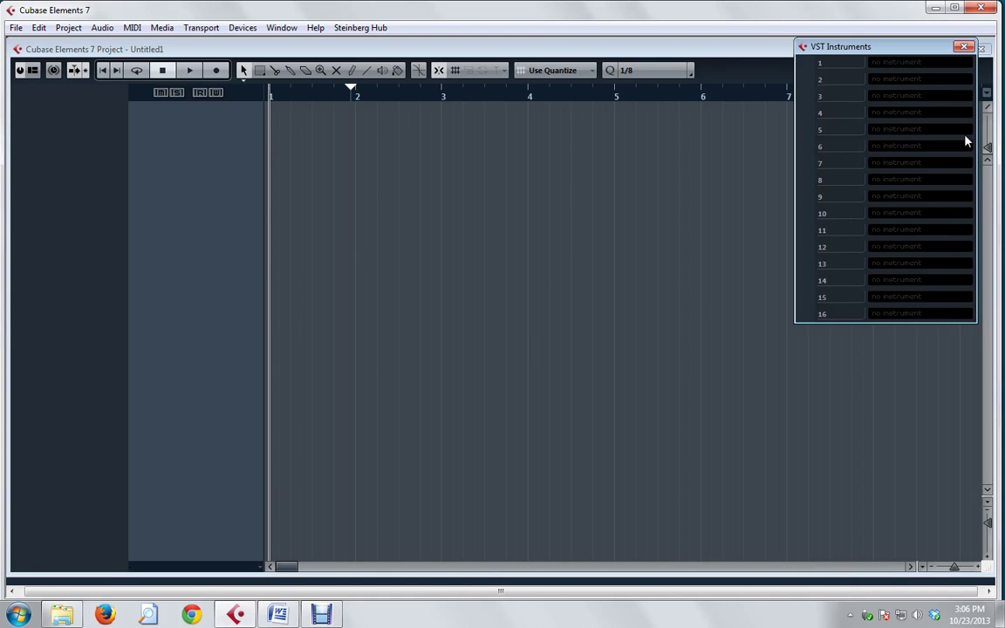
pyautogui.moveTo(898, 50); pyautogui.dragTo(798, 136)
pyautogui.click(795, 144)
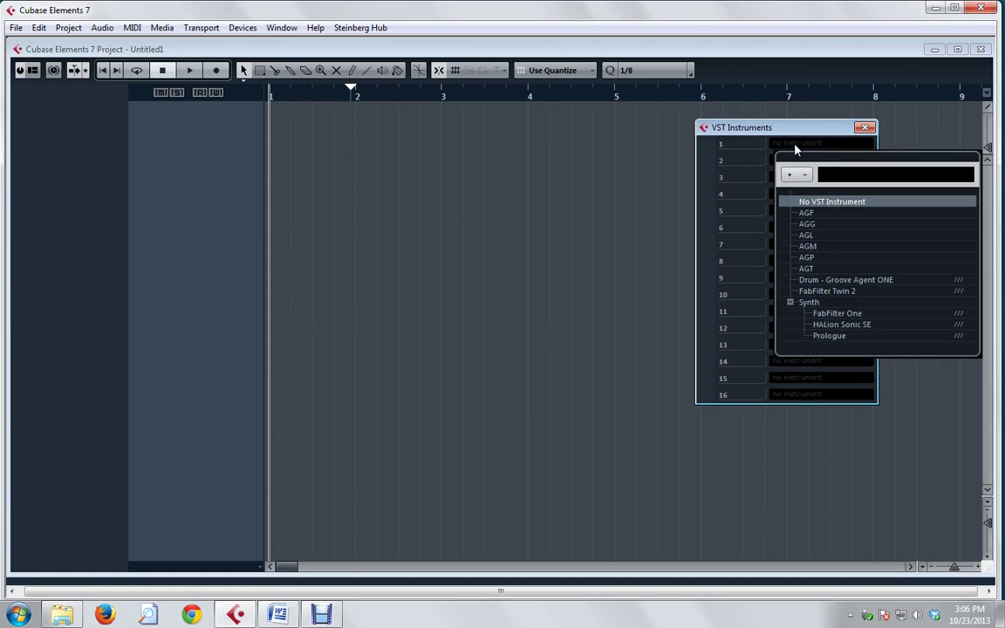
pyautogui.click(808, 270)
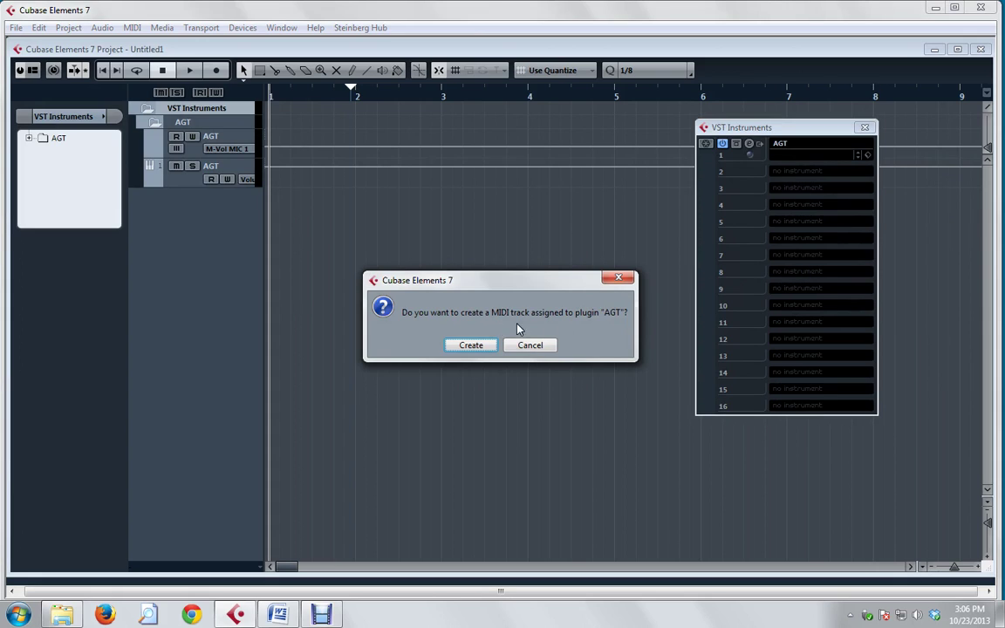
pyautogui.click(471, 346)
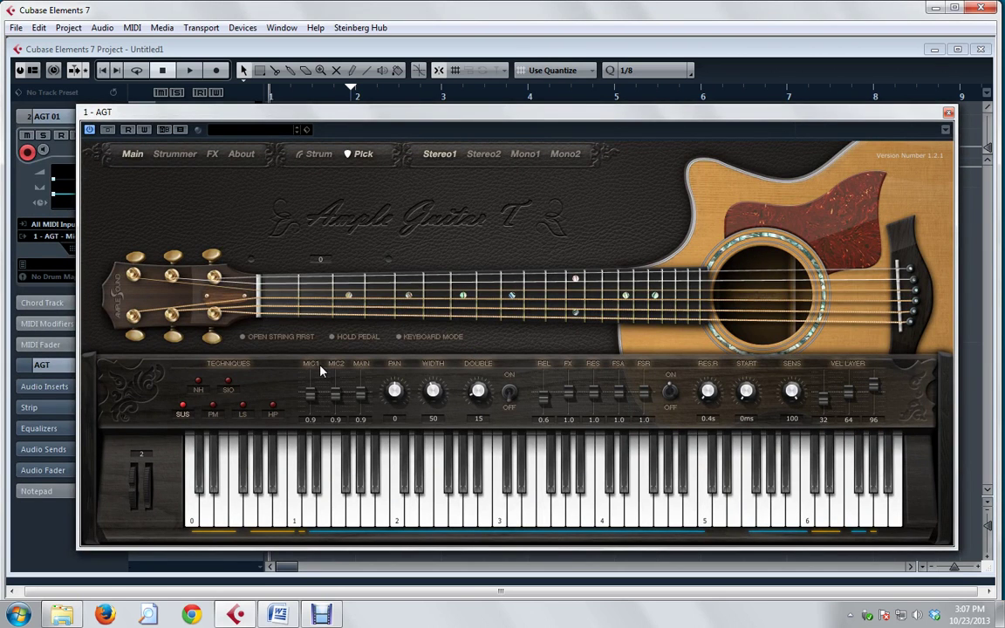
# Set the AGT 01 track delay to -50 ms in the Inspector
pyautogui.click(949, 112)
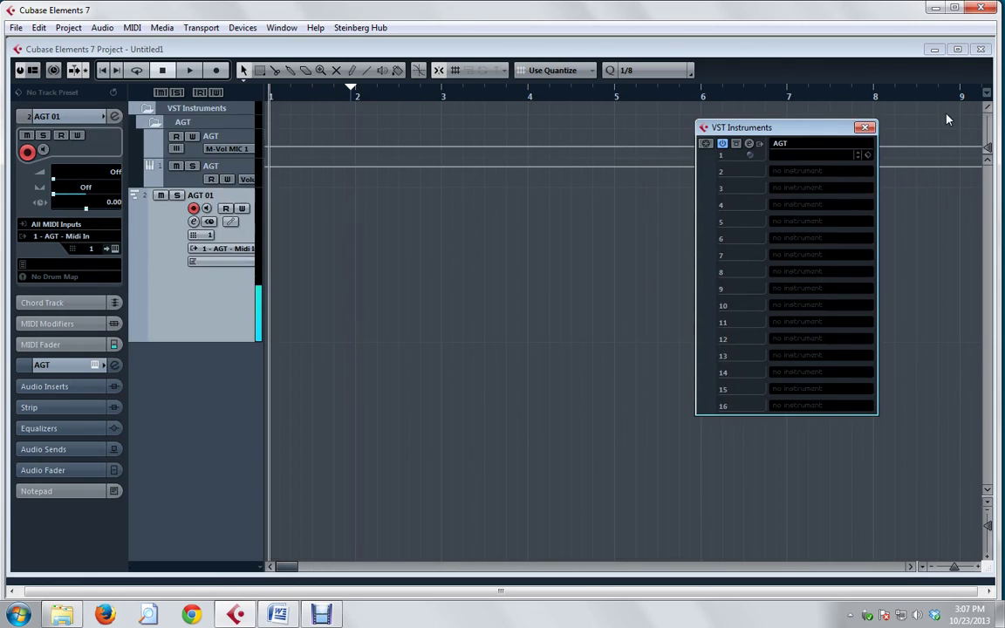
pyautogui.scroll(-2, 114, 206)
pyautogui.click(112, 202)
pyautogui.press('F11')
pyautogui.write('-50')
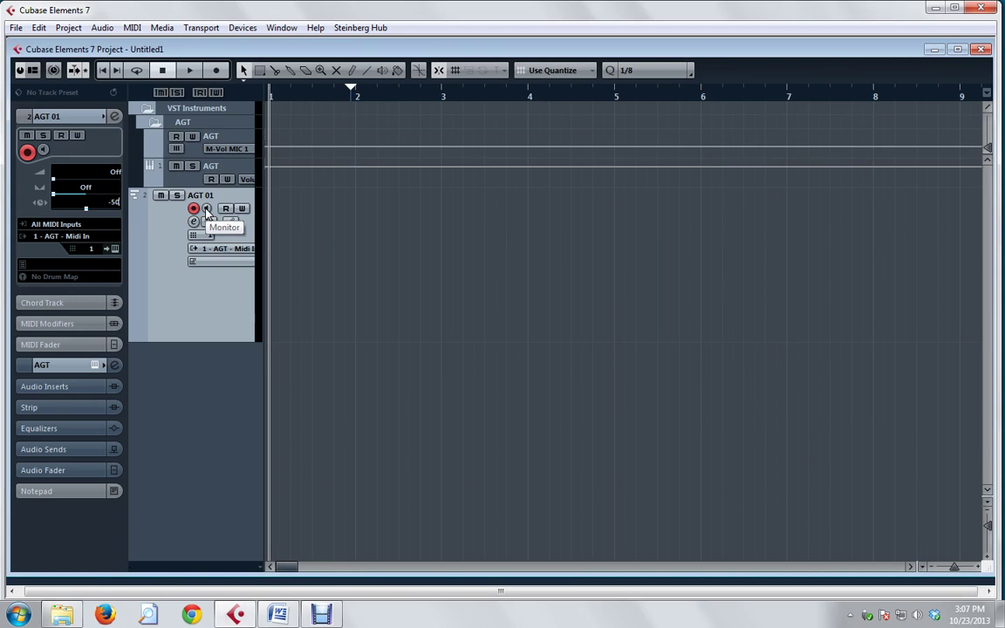
pyautogui.press('Return')
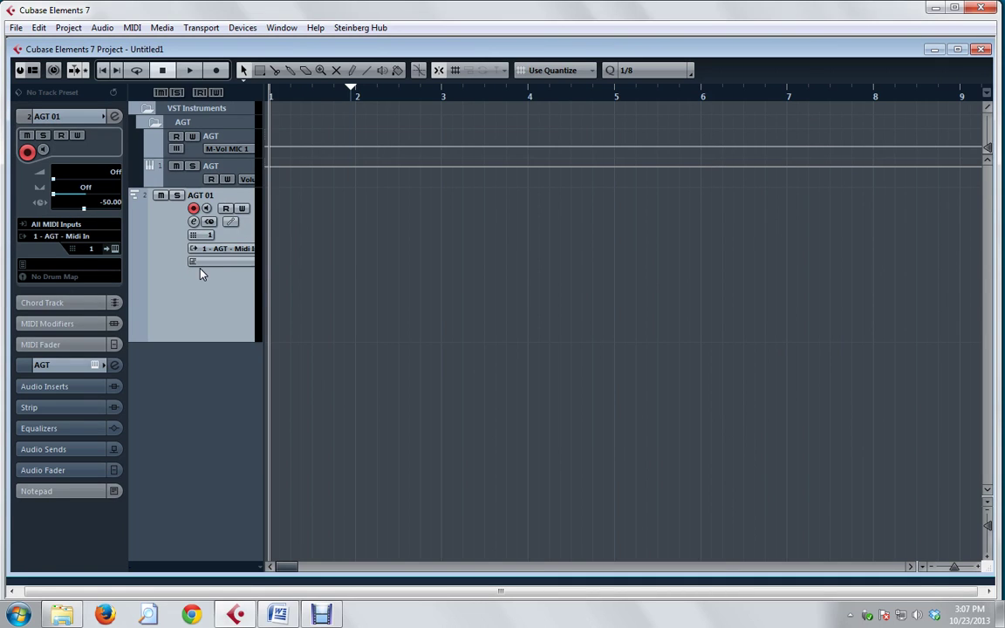
# Lower the AGT channel volume fader to -15 dB
pyautogui.click(60, 471)
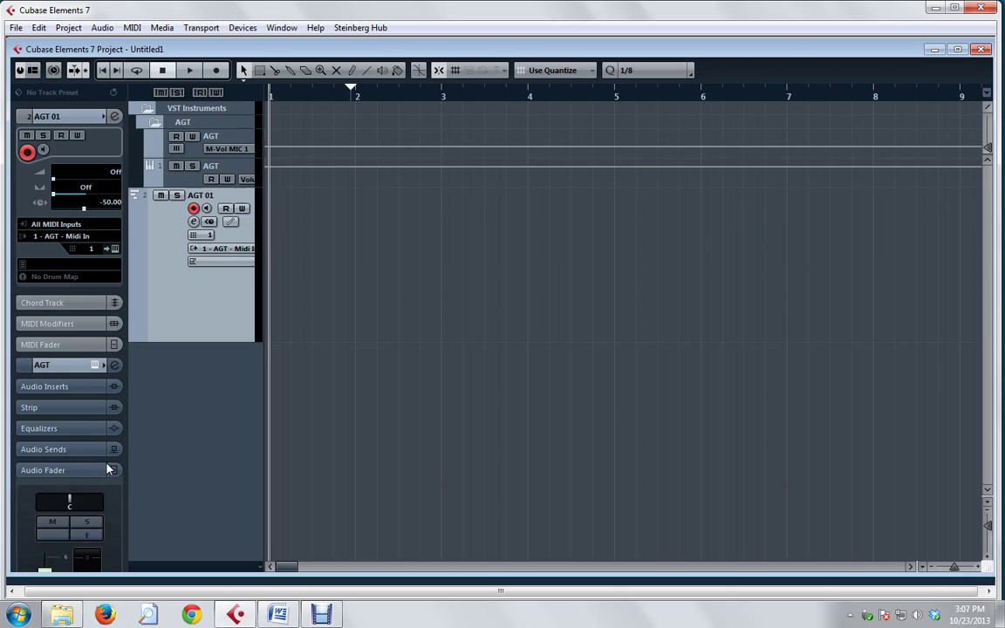
pyautogui.click(61, 116)
pyautogui.click(57, 201)
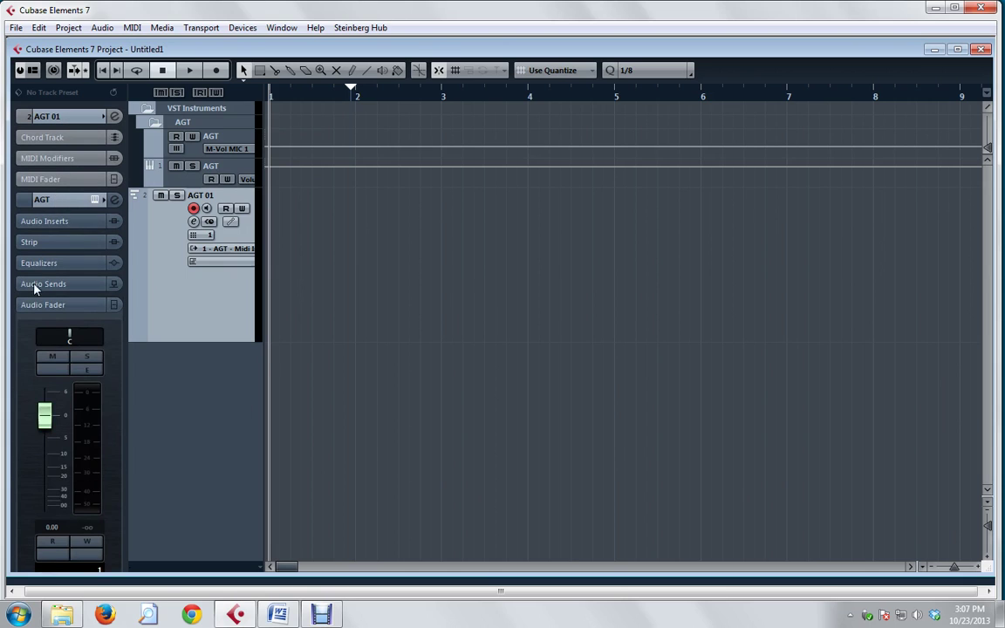
pyautogui.moveTo(43, 413); pyautogui.dragTo(36, 479)
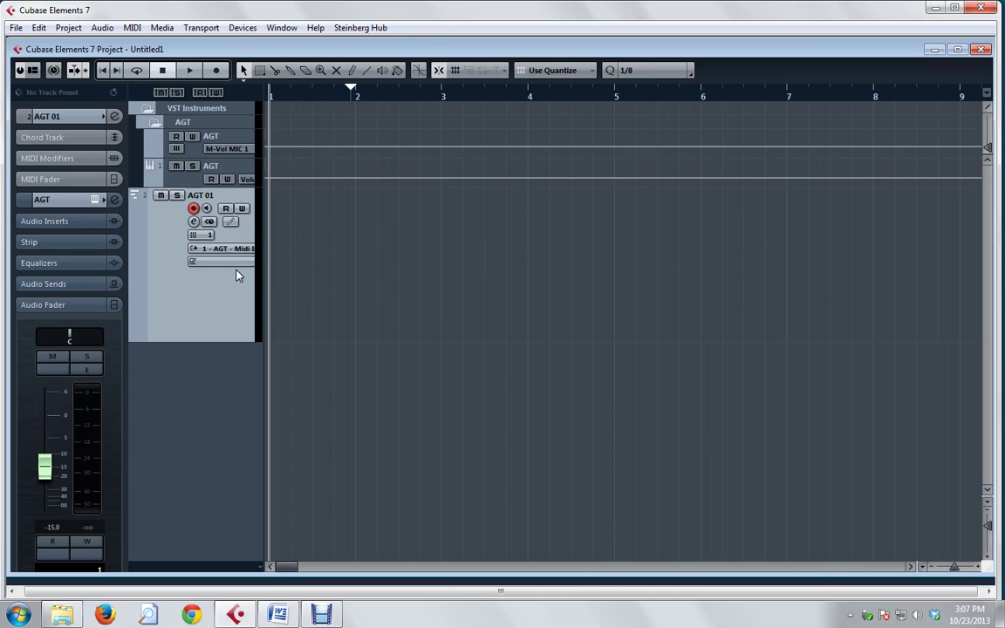
# Drag the tempo line from 120 to 95 BPM in the Tempo Track Editor, then close it
pyautogui.click(66, 29)
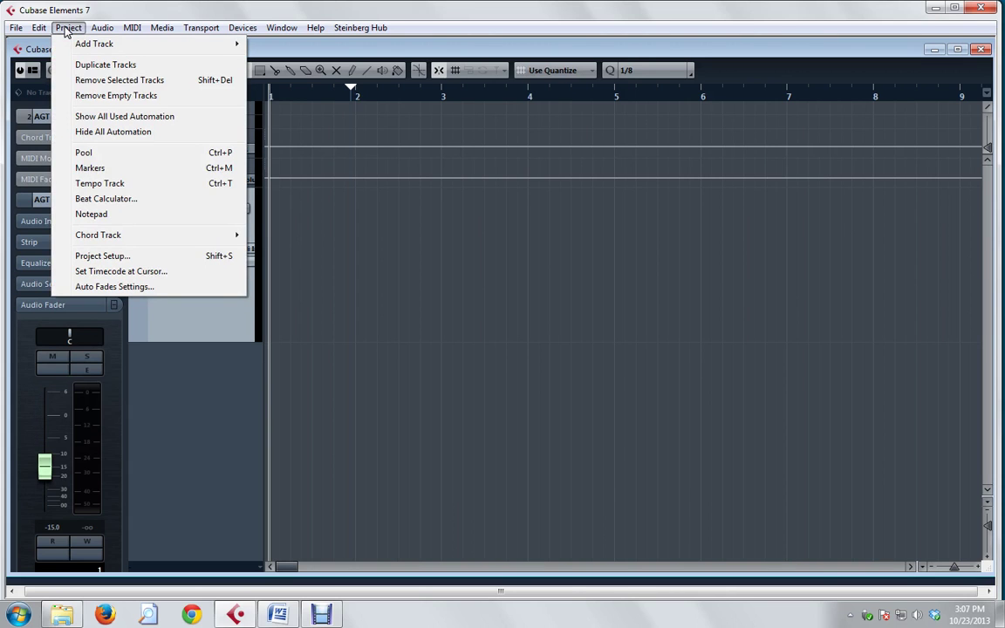
pyautogui.click(96, 187)
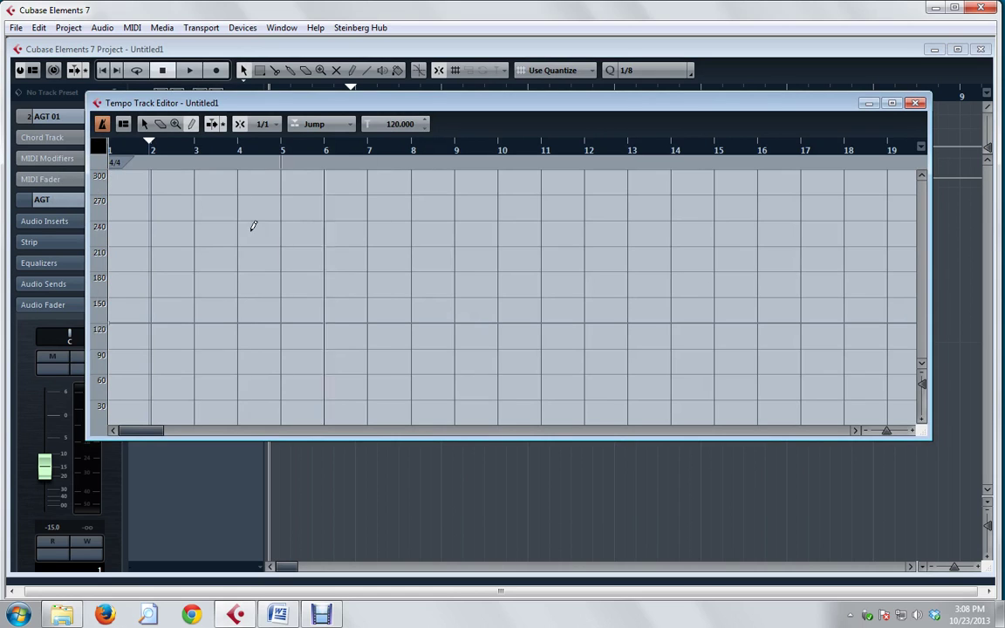
pyautogui.moveTo(112, 316); pyautogui.dragTo(107, 341)
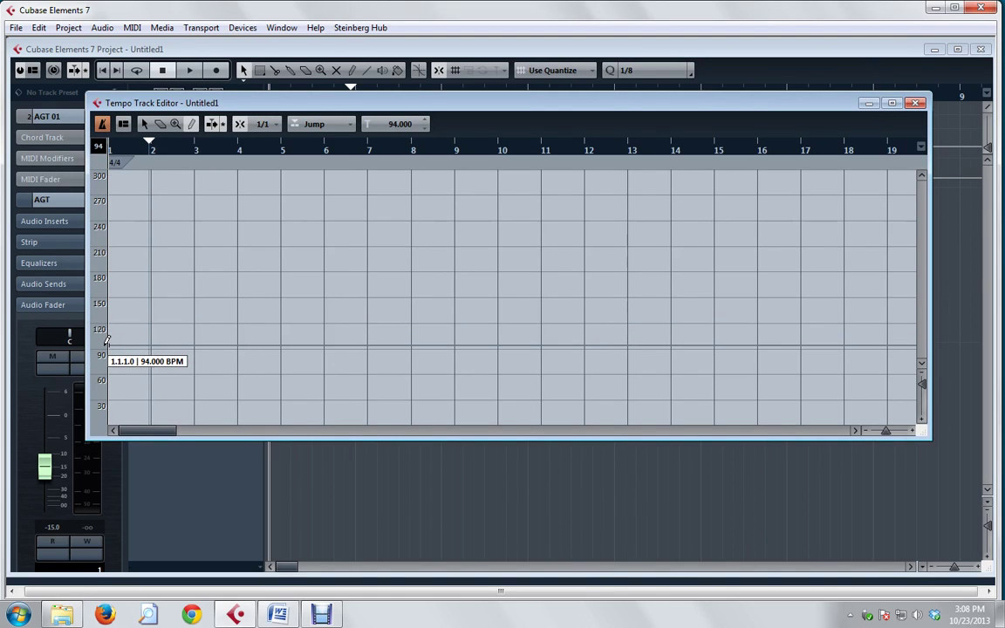
pyautogui.moveTo(107, 340); pyautogui.dragTo(107, 340)
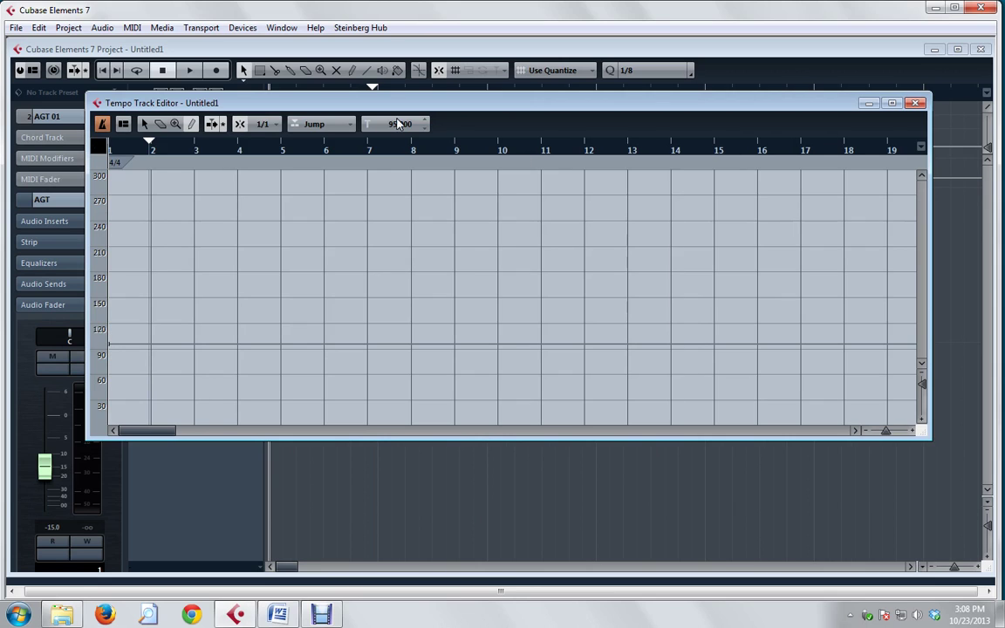
pyautogui.click(915, 103)
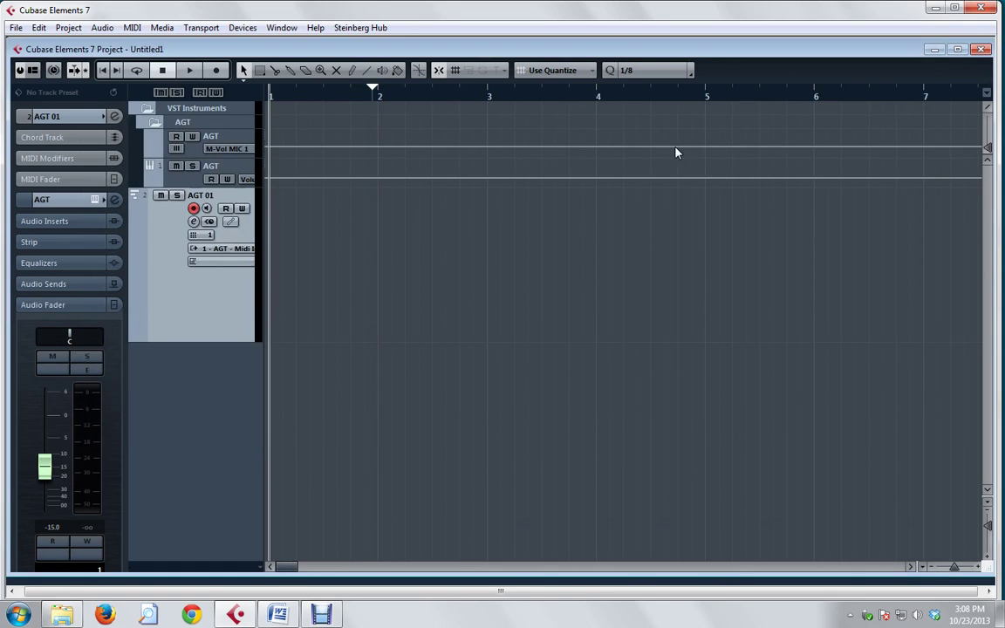
# Switch the Ample Guitar T strummer on from its Strummer page
pyautogui.click(94, 200)
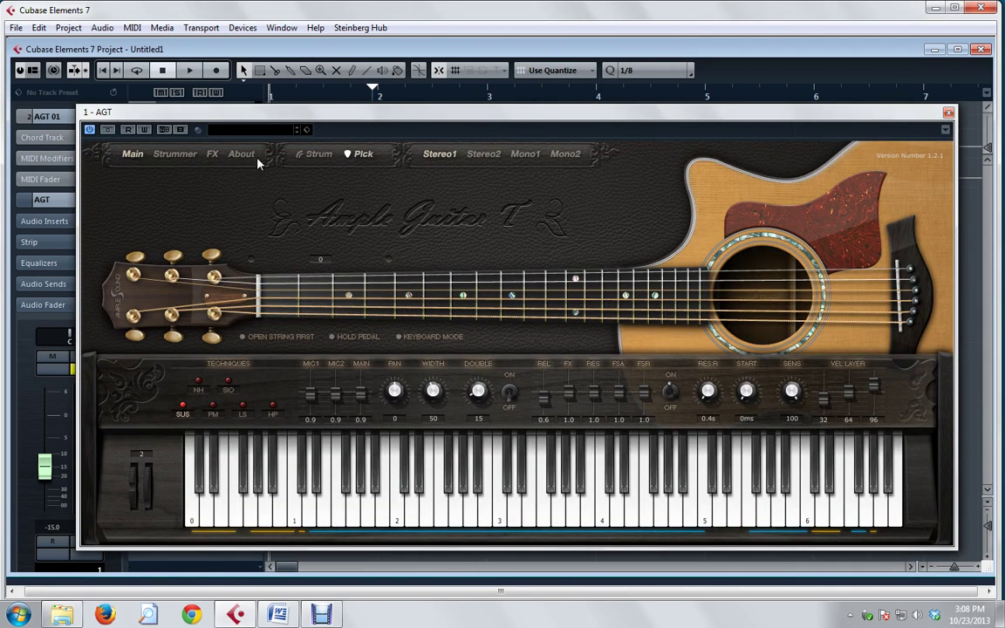
pyautogui.click(179, 161)
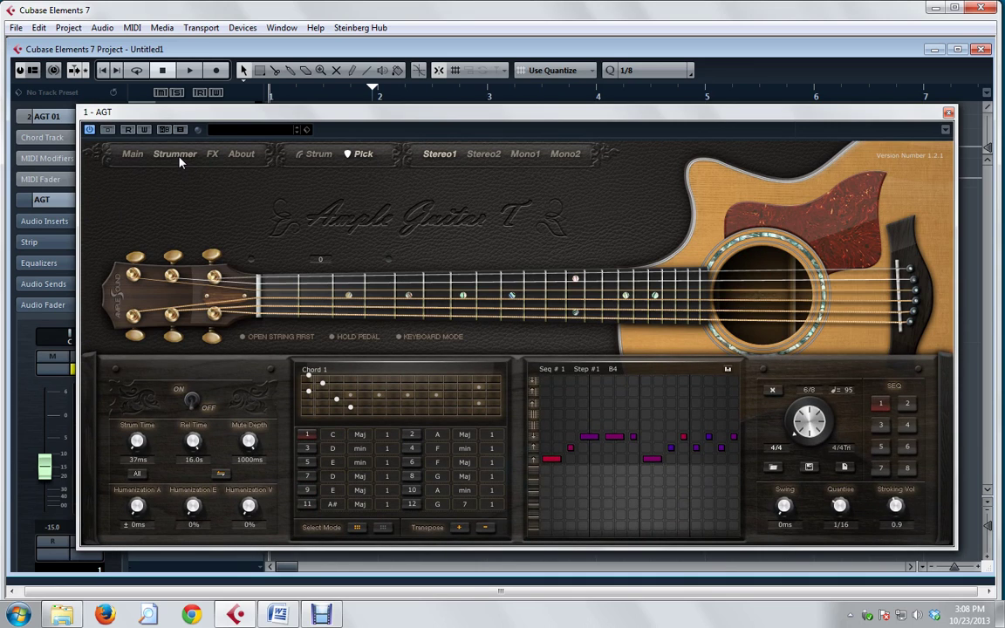
pyautogui.click(194, 402)
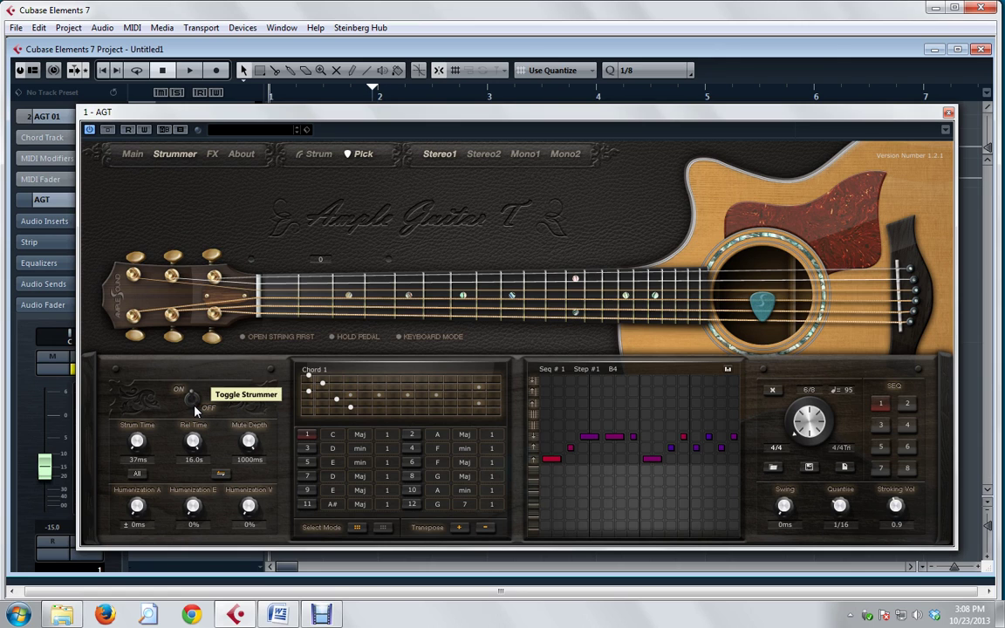
# Change the strummer from Pick to Strum mode and set chord entry to Detect Mode
pyautogui.click(212, 155)
pyautogui.click(133, 155)
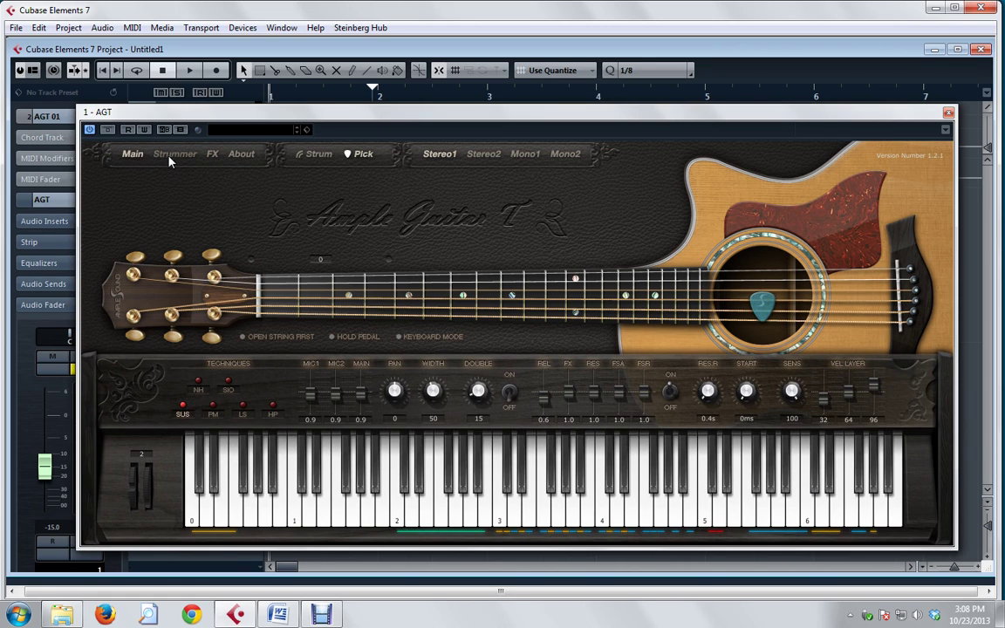
pyautogui.click(174, 157)
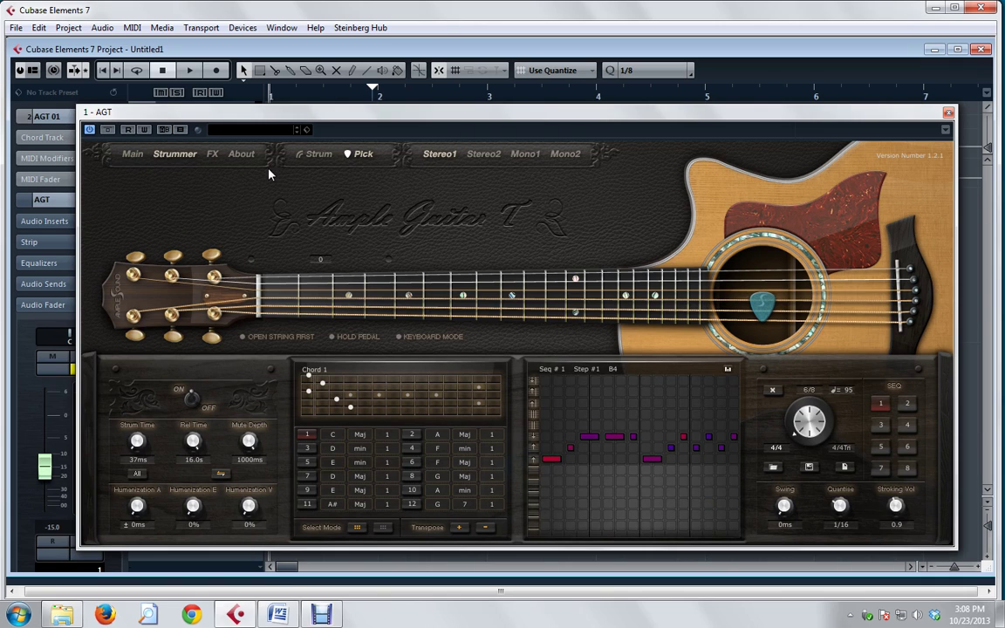
pyautogui.click(318, 155)
pyautogui.click(385, 531)
# Set chord 1 to A at position 1 and chord 2 to E Maj
pyautogui.click(334, 438)
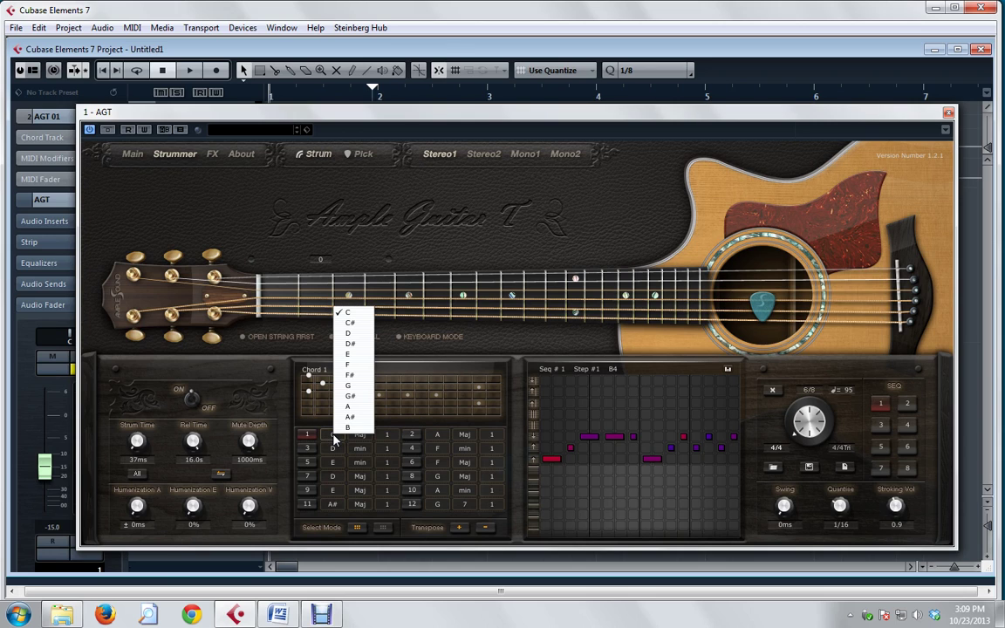
pyautogui.click(349, 406)
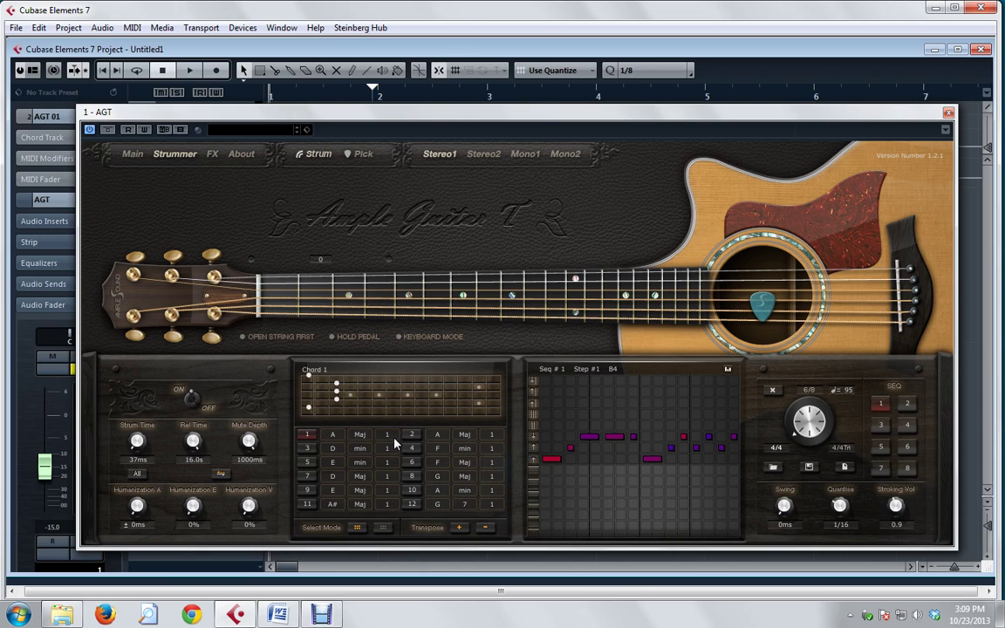
pyautogui.click(389, 436)
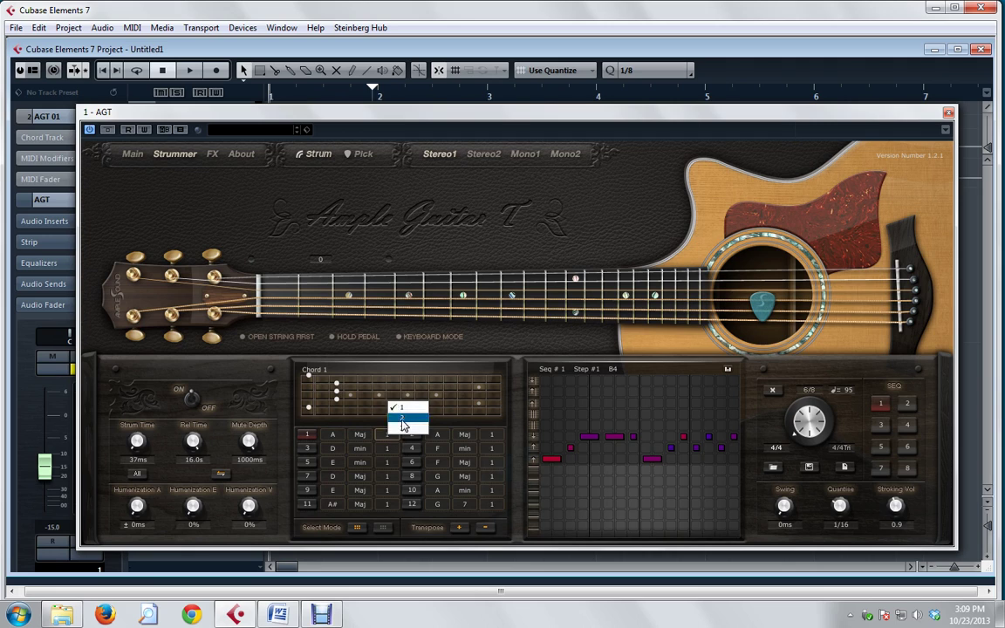
pyautogui.click(403, 419)
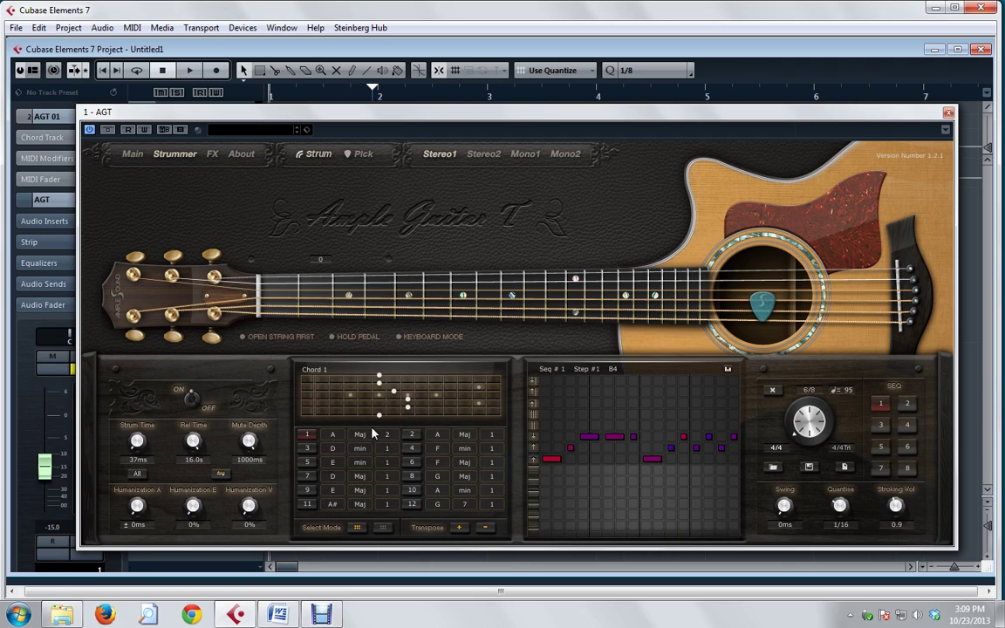
pyautogui.click(390, 434)
pyautogui.click(404, 410)
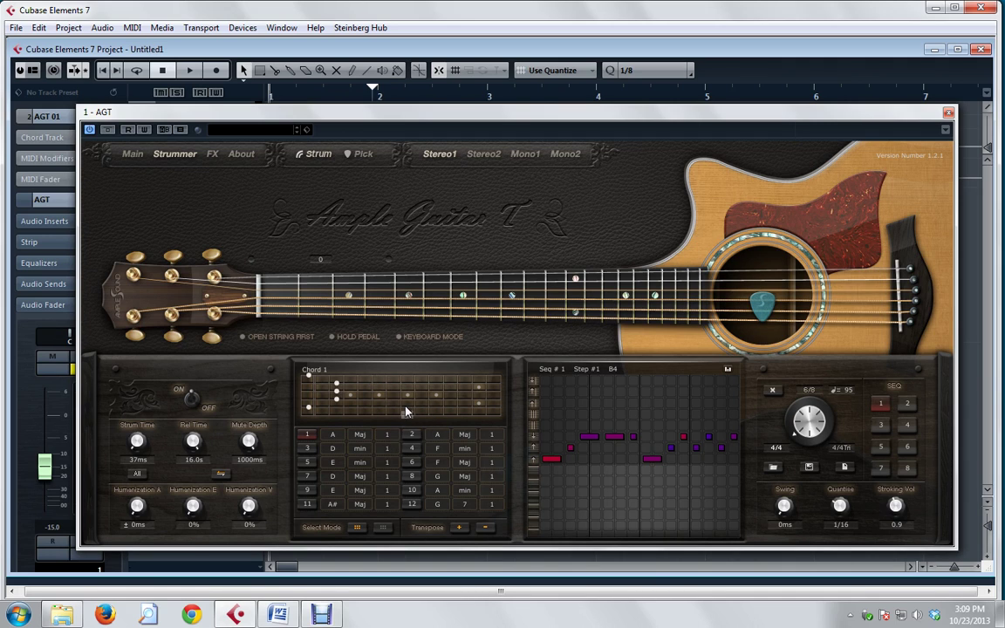
pyautogui.click(438, 437)
pyautogui.click(465, 359)
pyautogui.click(467, 439)
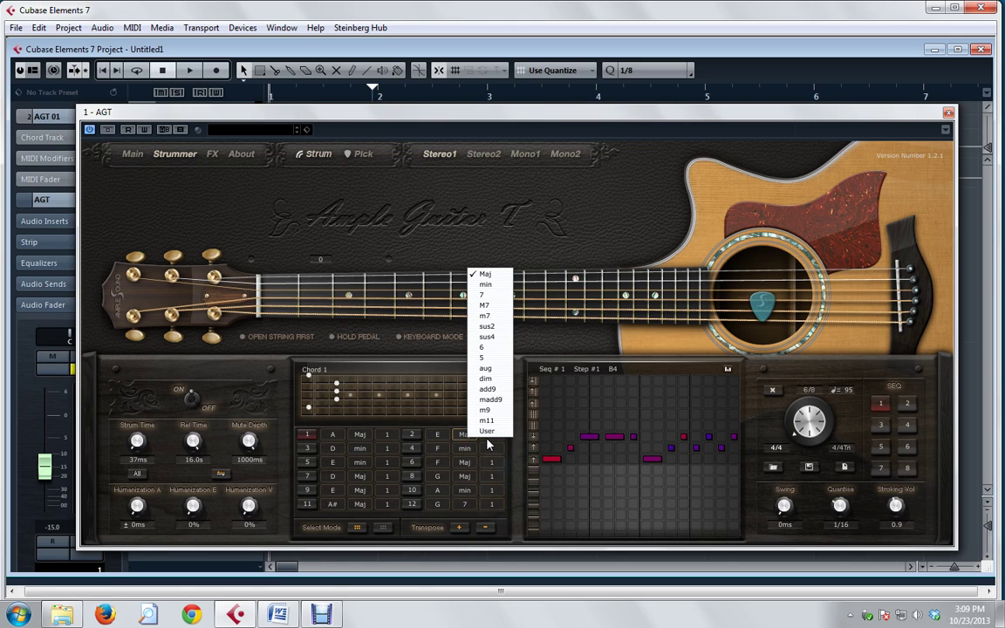
pyautogui.click(491, 433)
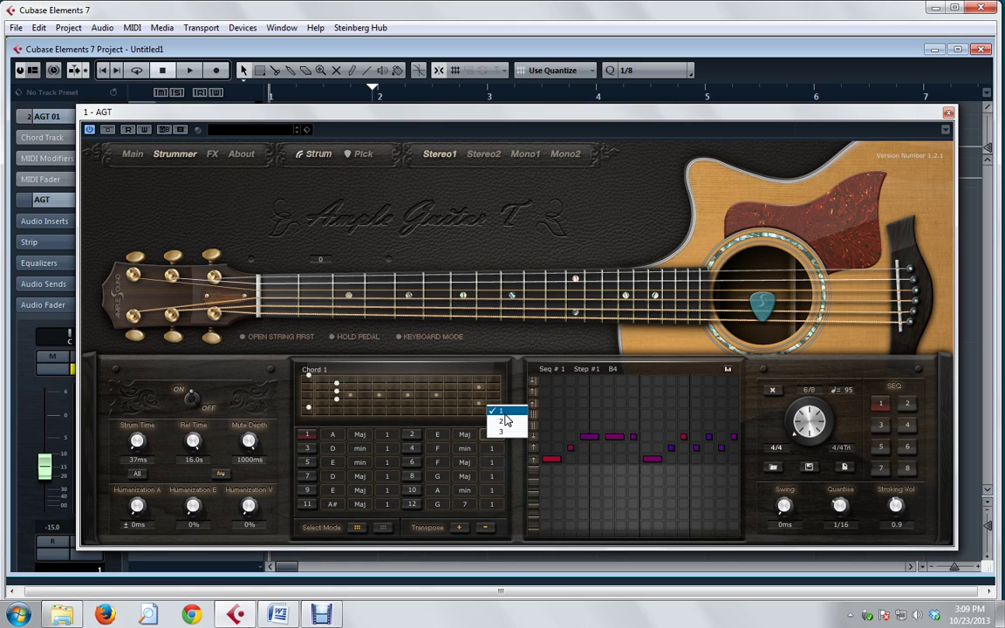
# Set chord 3's root to F# and chord 4 to D Maj
pyautogui.click(333, 453)
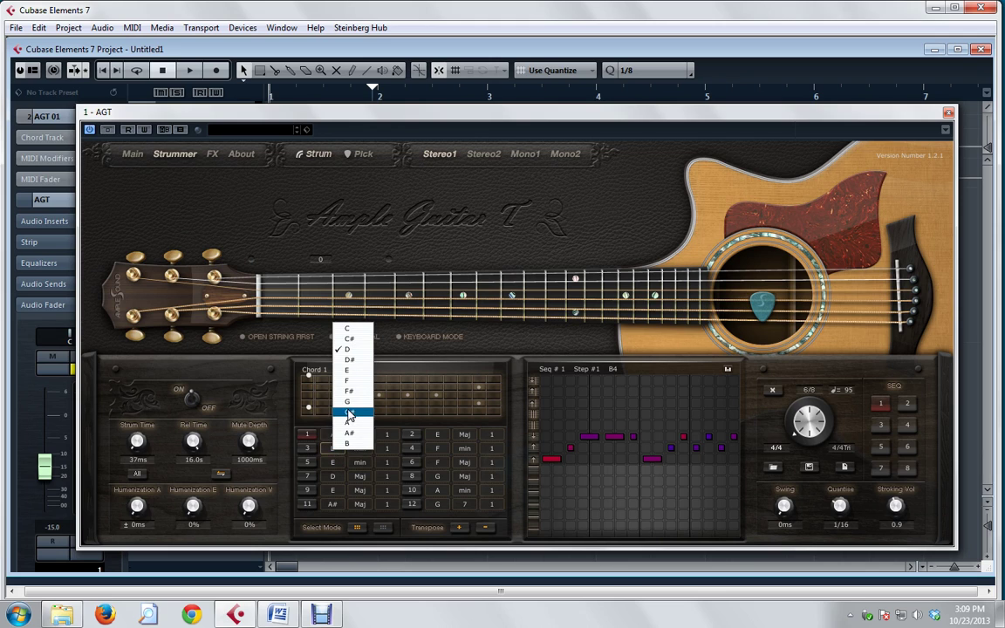
pyautogui.click(318, 382)
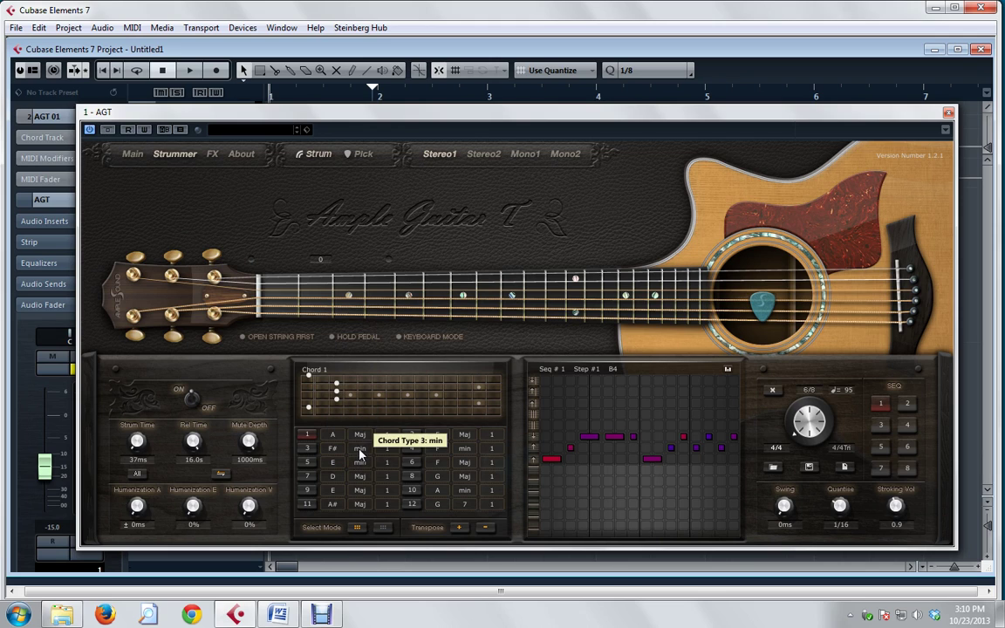
pyautogui.click(441, 453)
pyautogui.click(455, 355)
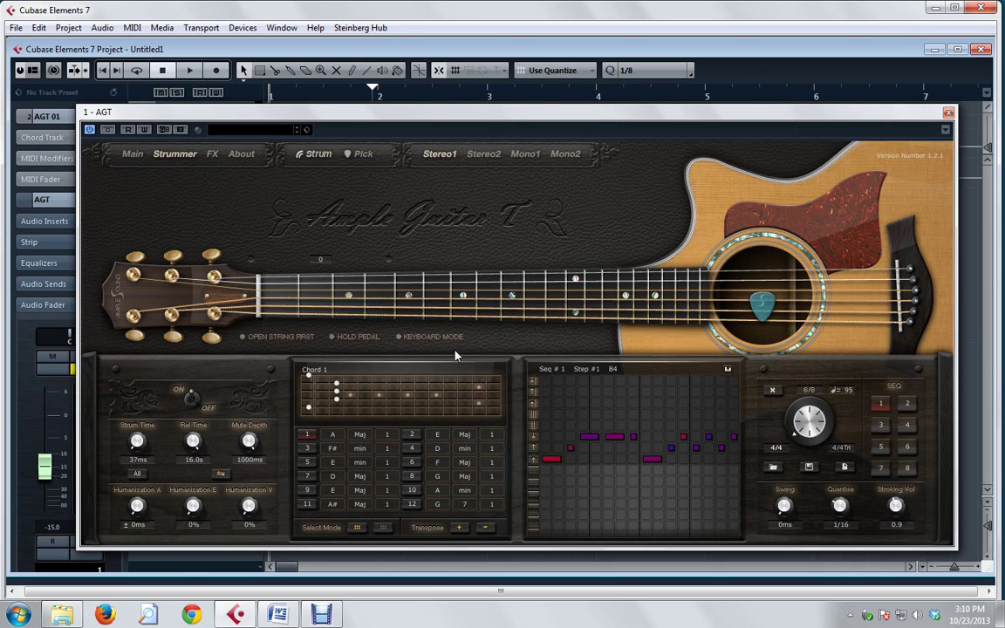
pyautogui.click(467, 451)
pyautogui.click(478, 280)
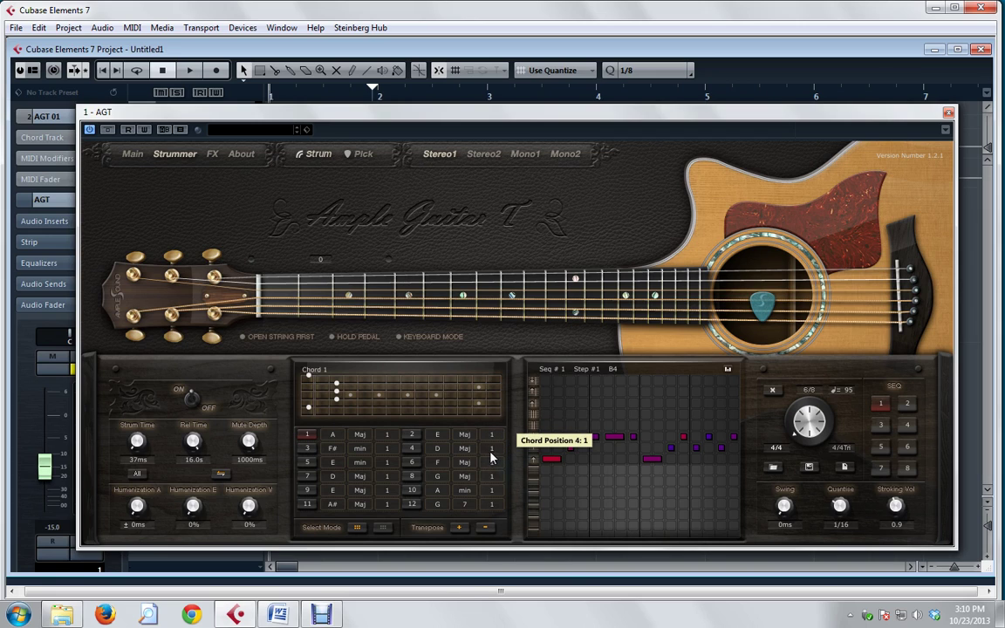
# Audition chords 4, 3 and 1
pyautogui.click(410, 446)
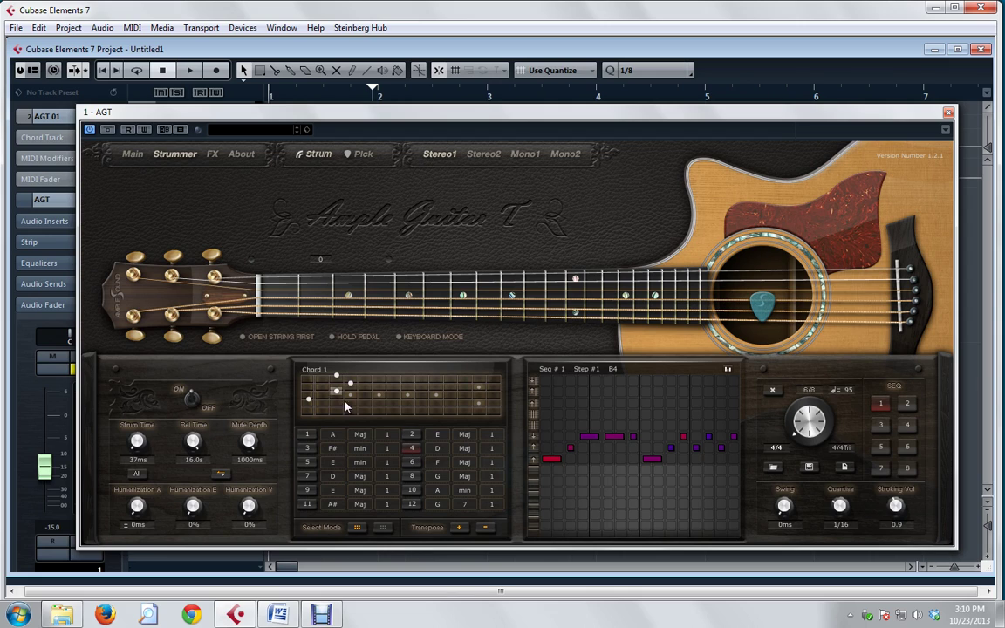
pyautogui.click(307, 450)
pyautogui.click(307, 436)
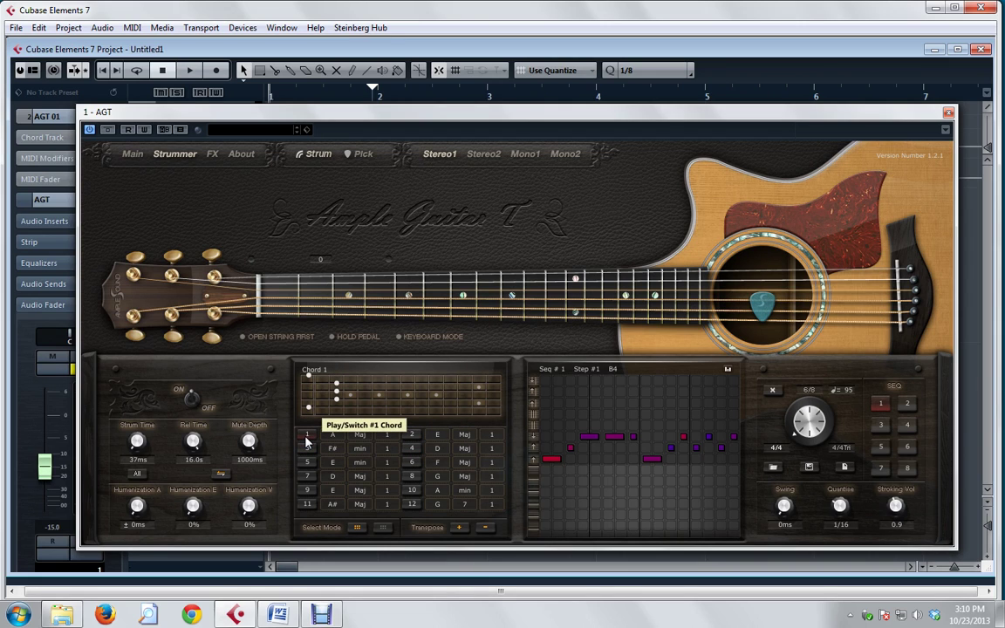
# On chord 3, compare strum patterns SEQ 2, 4 and 5, keeping SEQ 2
pyautogui.click(307, 452)
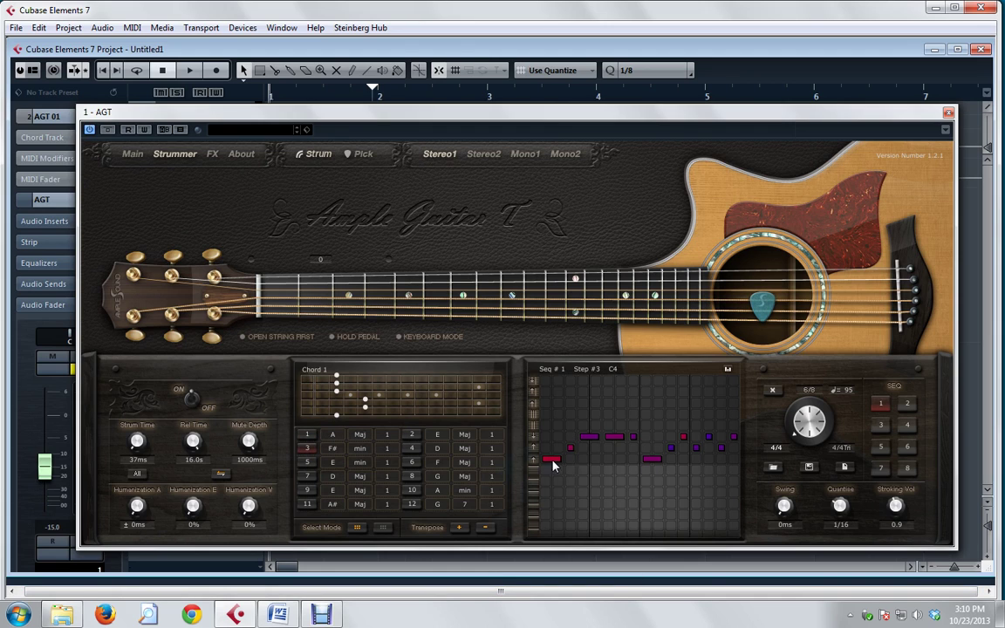
pyautogui.click(907, 405)
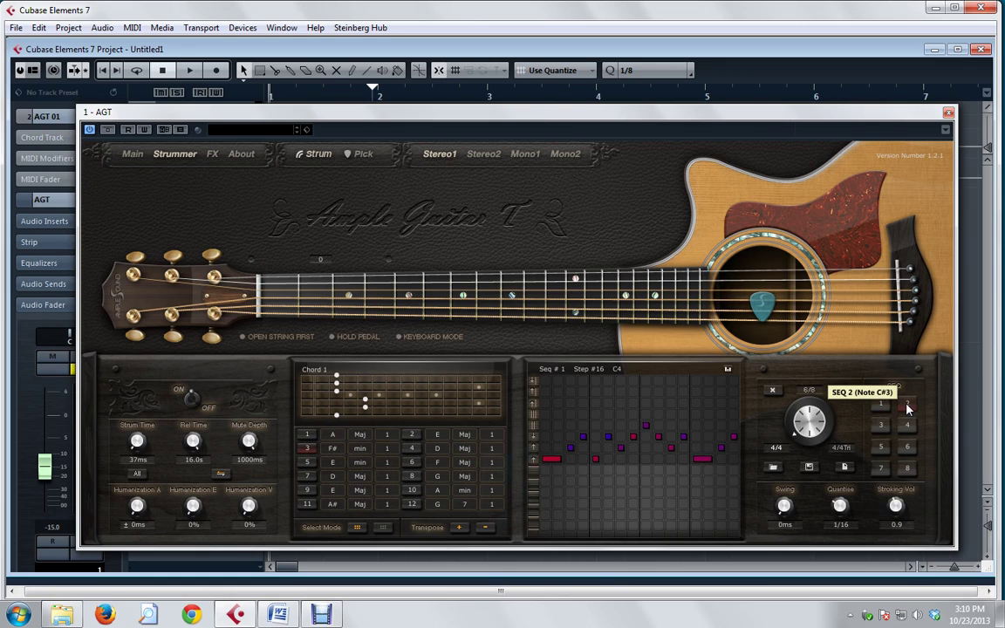
pyautogui.click(906, 425)
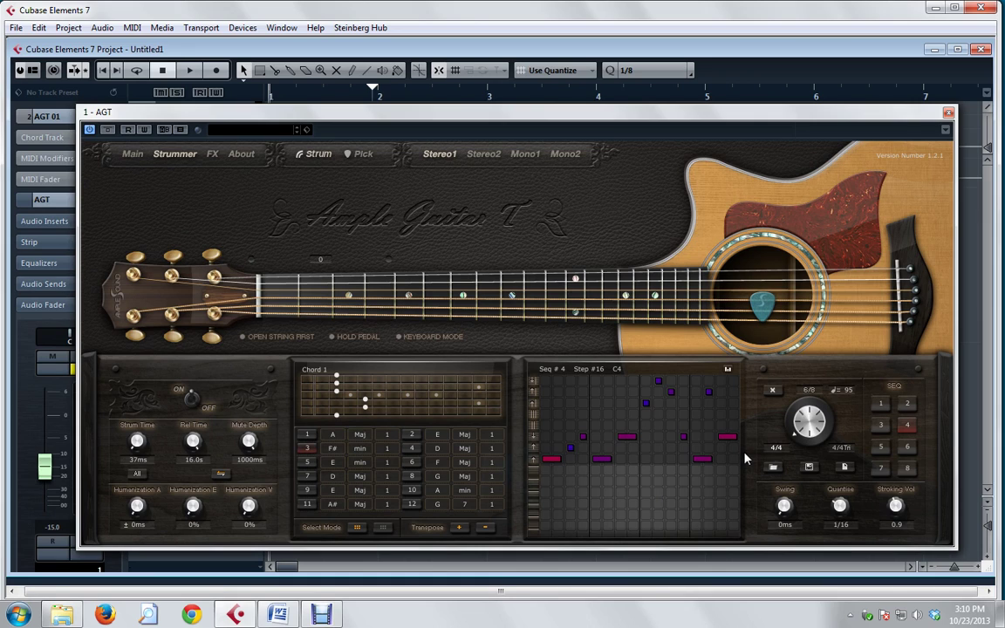
pyautogui.click(886, 449)
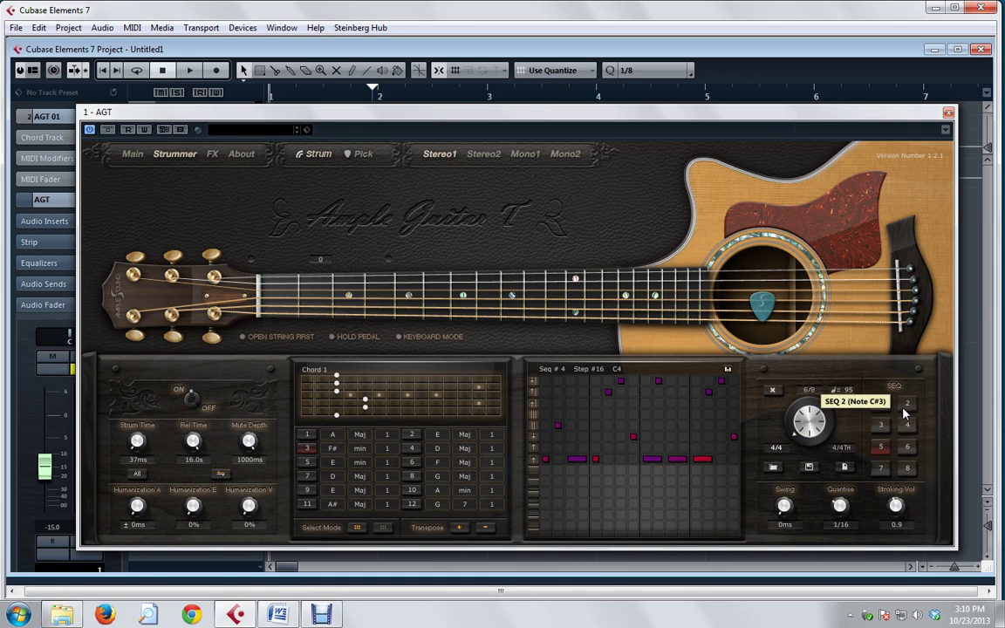
pyautogui.click(908, 405)
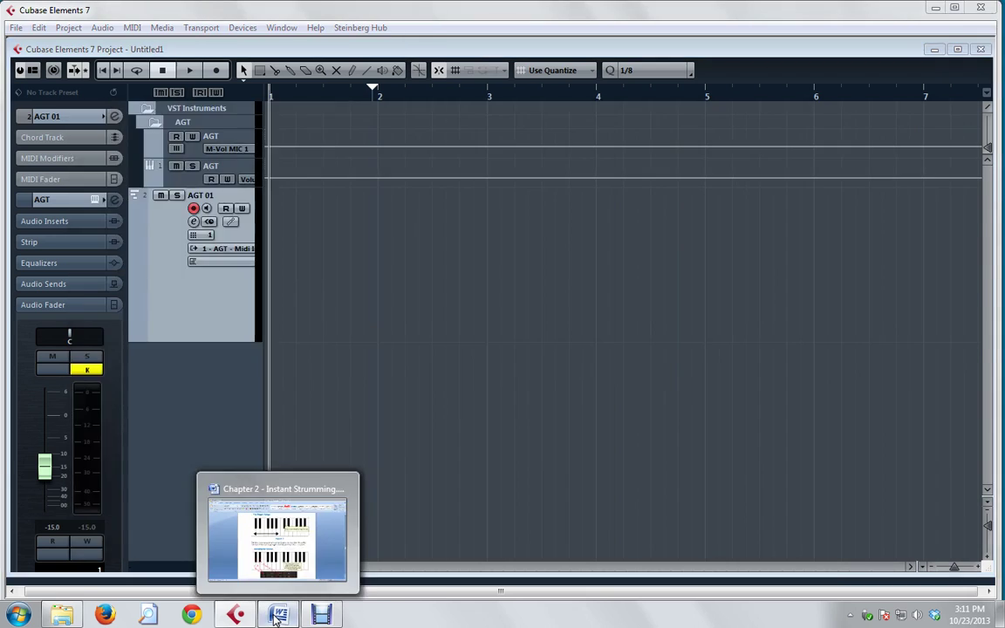
# Consult the Instant Strumming Word guide, then switch back to Cubase
pyautogui.click(277, 615)
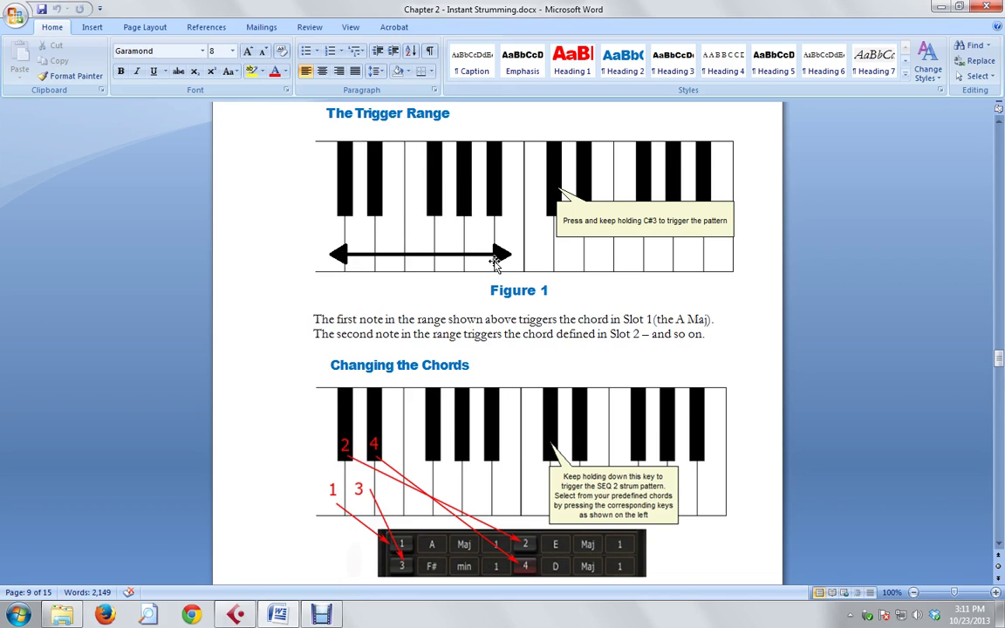
pyautogui.click(235, 615)
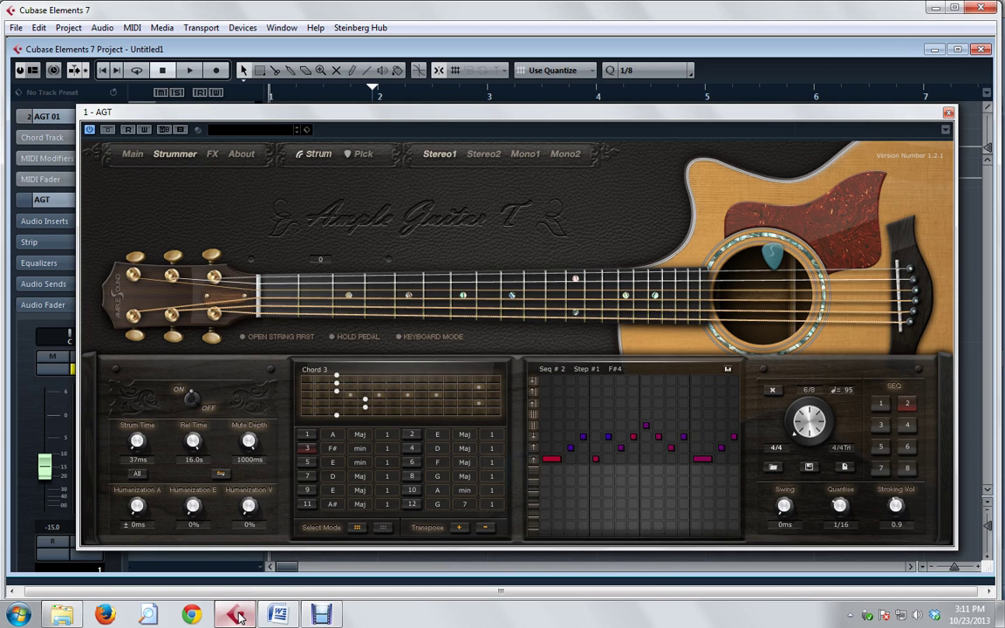
# Show the Ample Guitar T Main page to review its Double settings
pyautogui.click(132, 155)
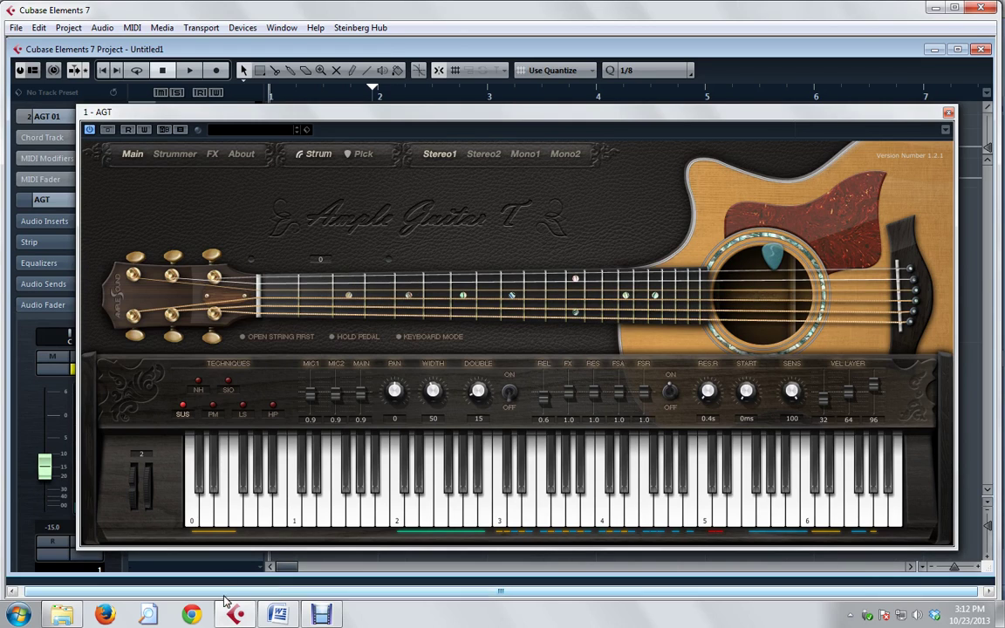
# Record a six-bar MIDI part on AGT 01: a sustained trigger note plus four chord changes
pyautogui.click(948, 113)
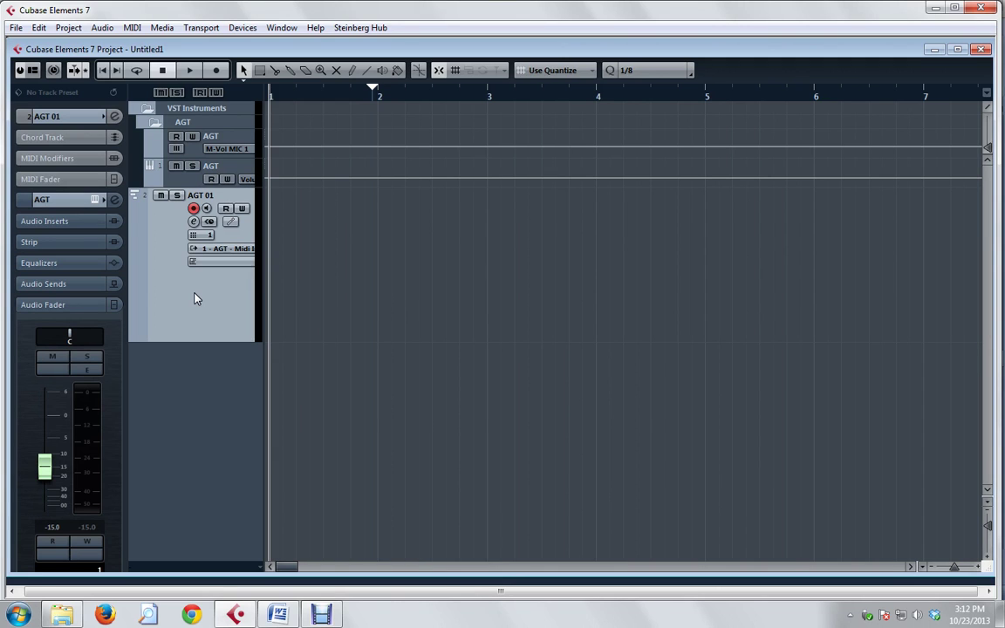
pyautogui.click(666, 160)
pyautogui.click(217, 70)
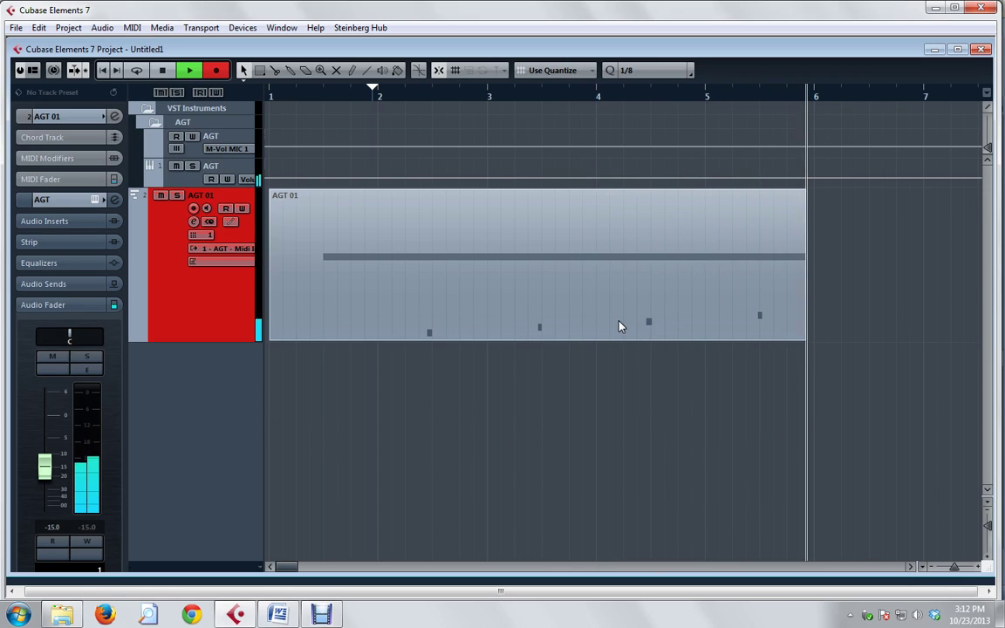
pyautogui.press('space')
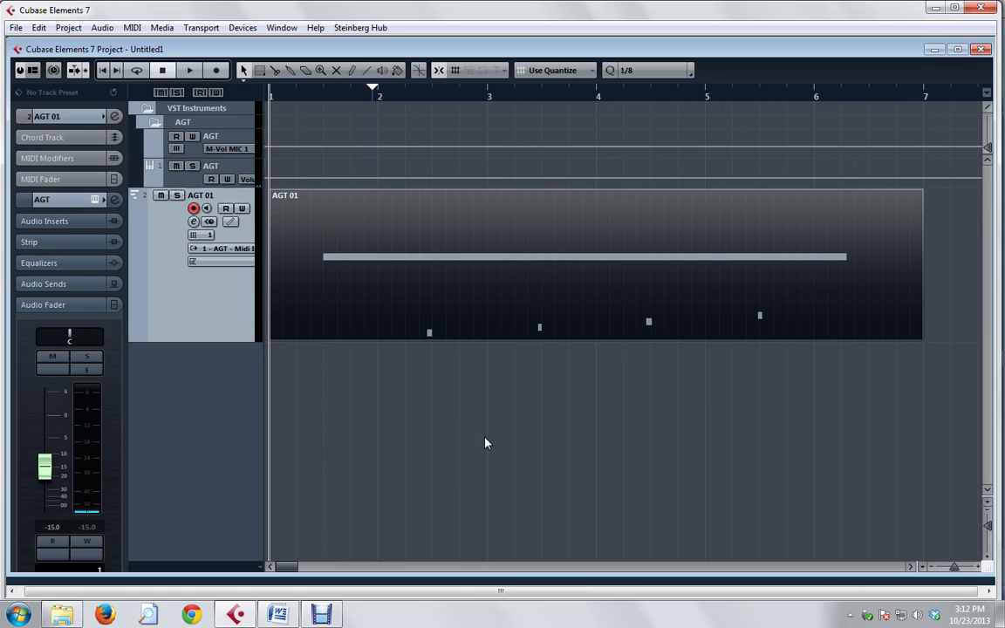
# Open the AGT 01 part in the Key Editor and nudge up its first two notes' velocities
pyautogui.doubleClick(575, 309)
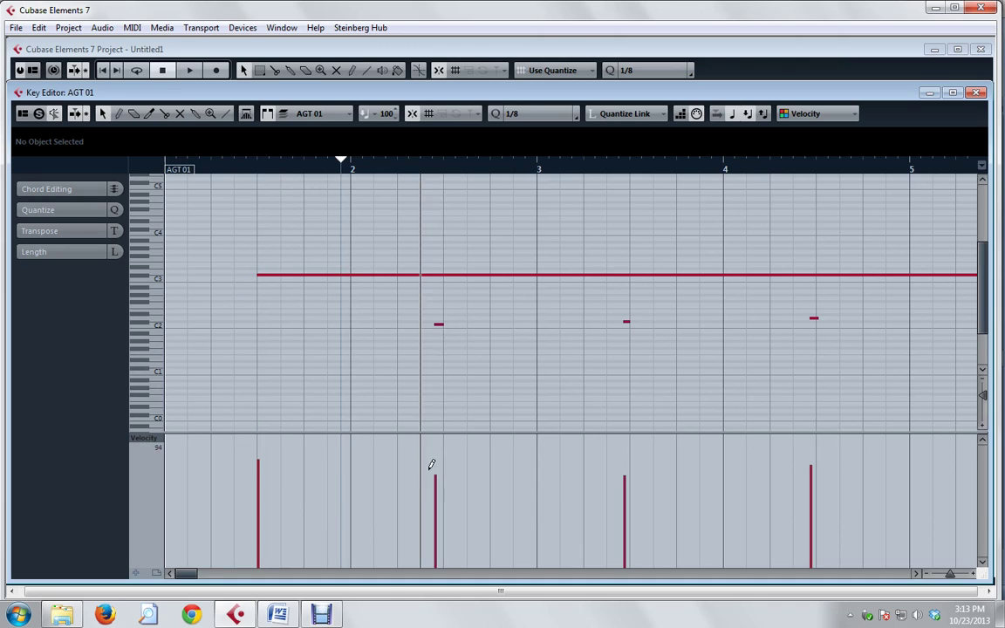
pyautogui.moveTo(440, 470)
pyautogui.mouseDown()
pyautogui.moveTo(443, 455)
pyautogui.moveTo(440, 489)
pyautogui.moveTo(443, 469)
pyautogui.mouseUp()
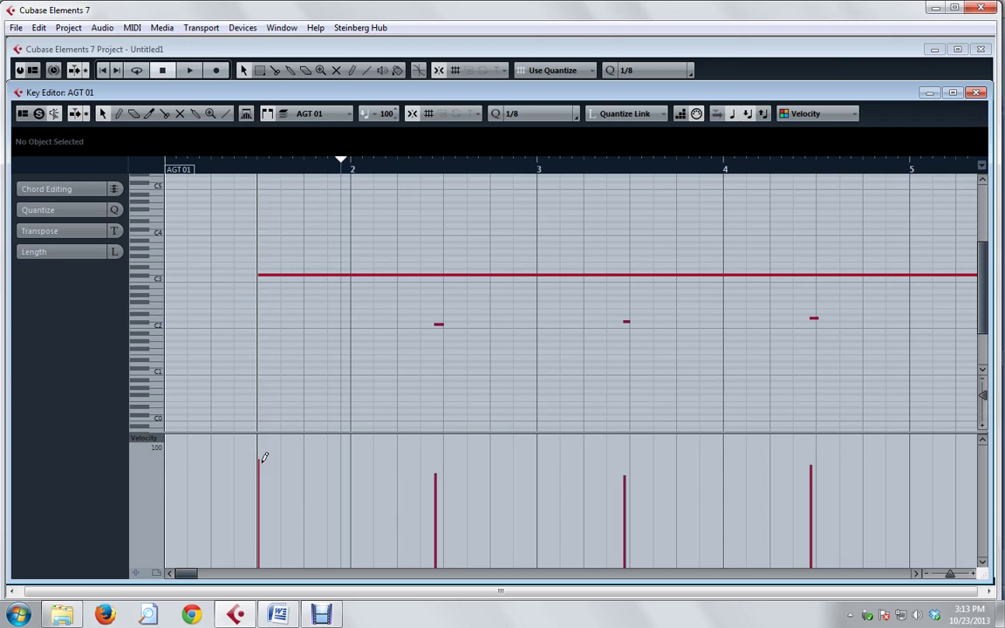
pyautogui.moveTo(264, 456); pyautogui.dragTo(263, 455)
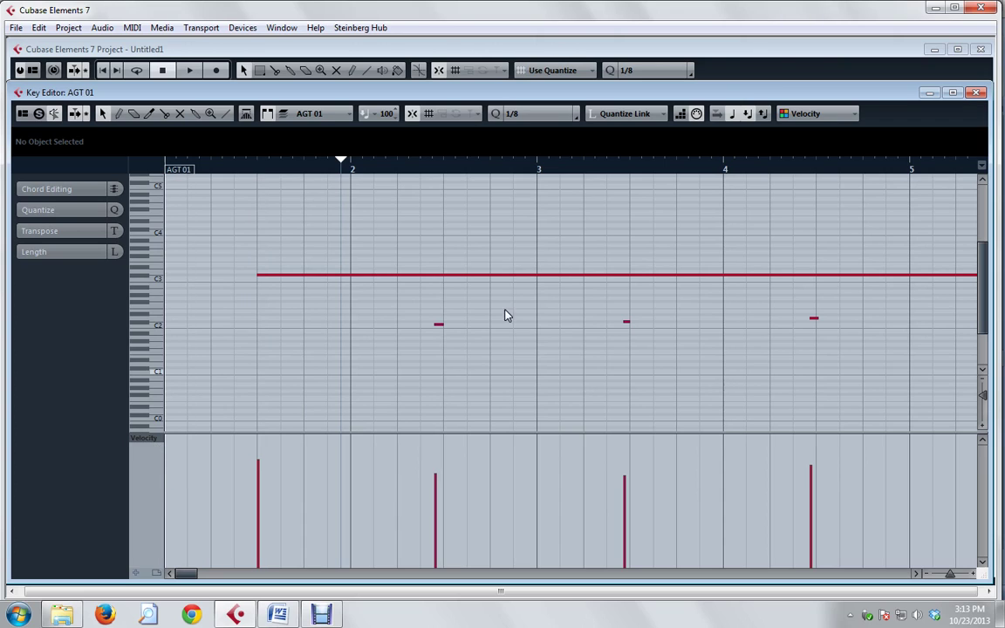
# Close the Key Editor and the untitled project, choosing Don't Save
pyautogui.click(977, 93)
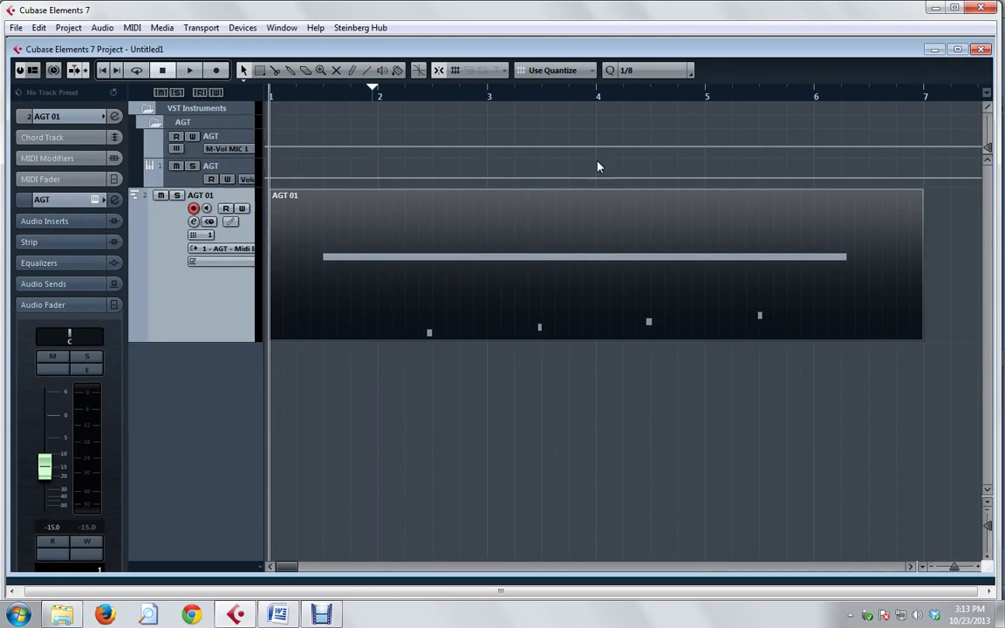
pyautogui.click(17, 29)
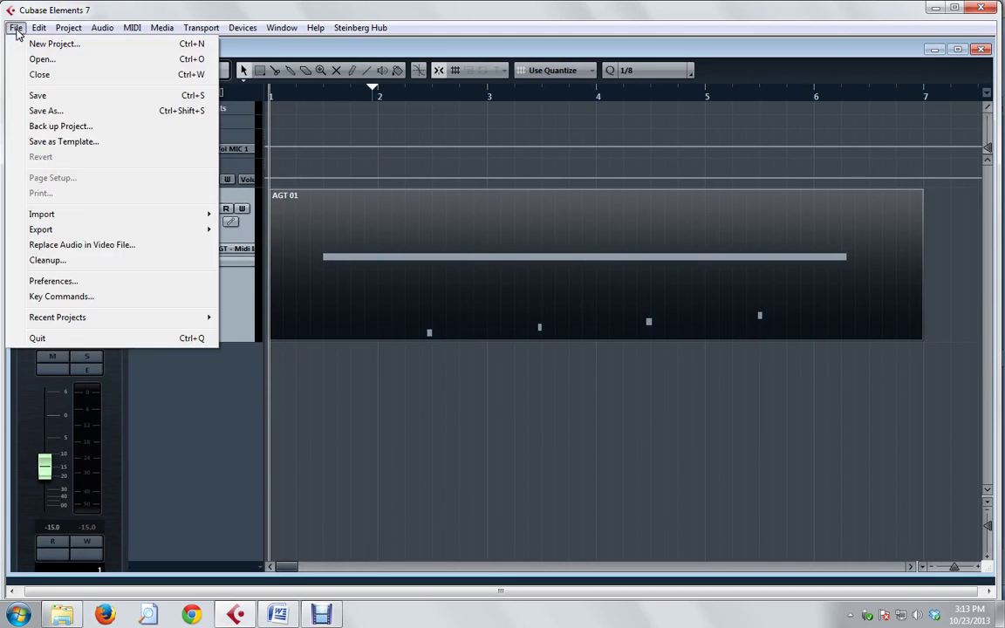
pyautogui.click(40, 75)
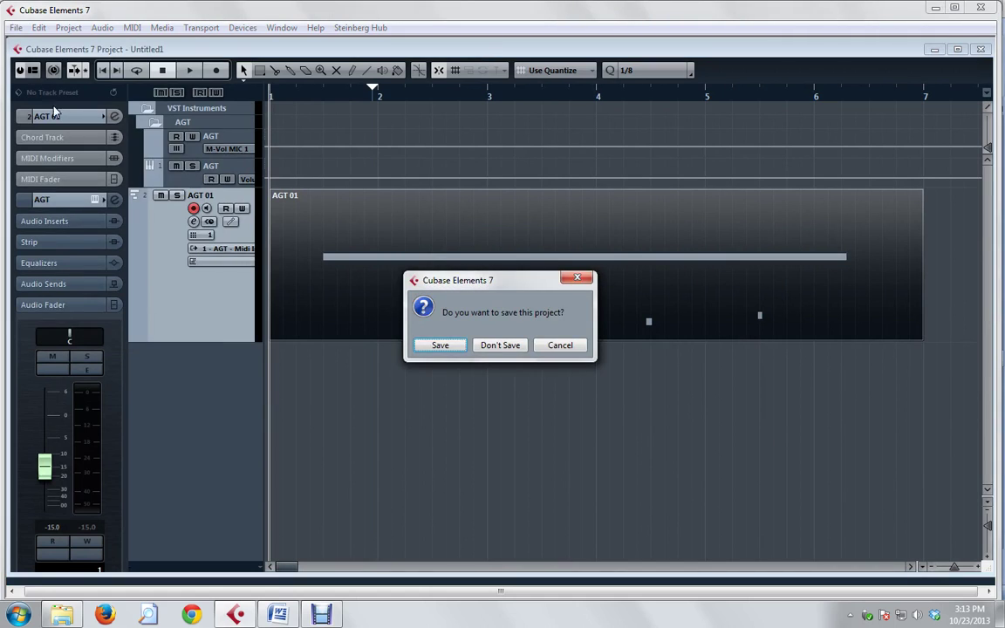
pyautogui.click(490, 347)
# Open Instant Strumming.cpr from the recent projects list
pyautogui.click(17, 29)
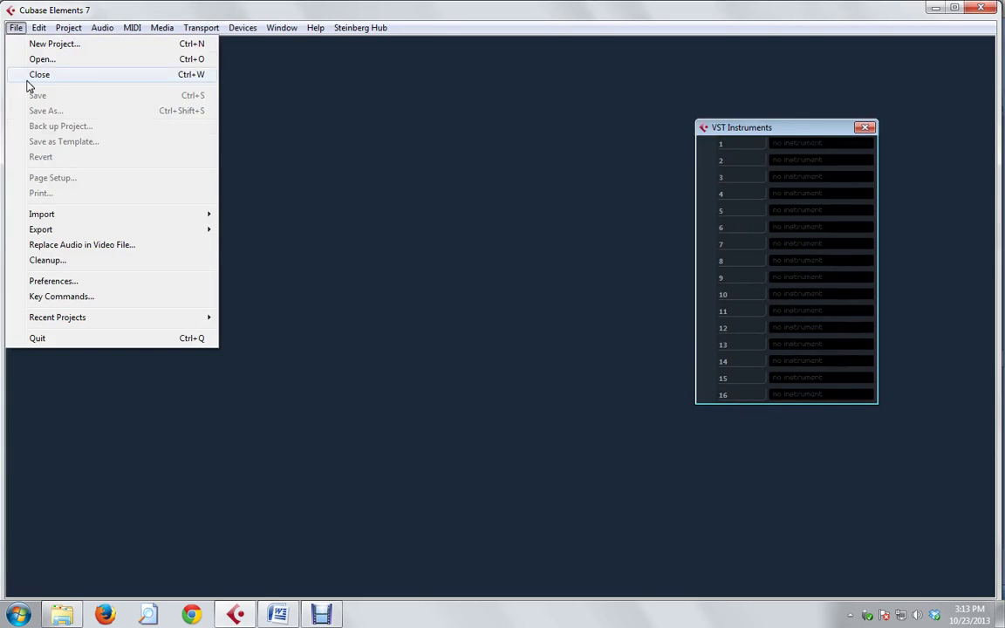
pyautogui.moveTo(66, 319)
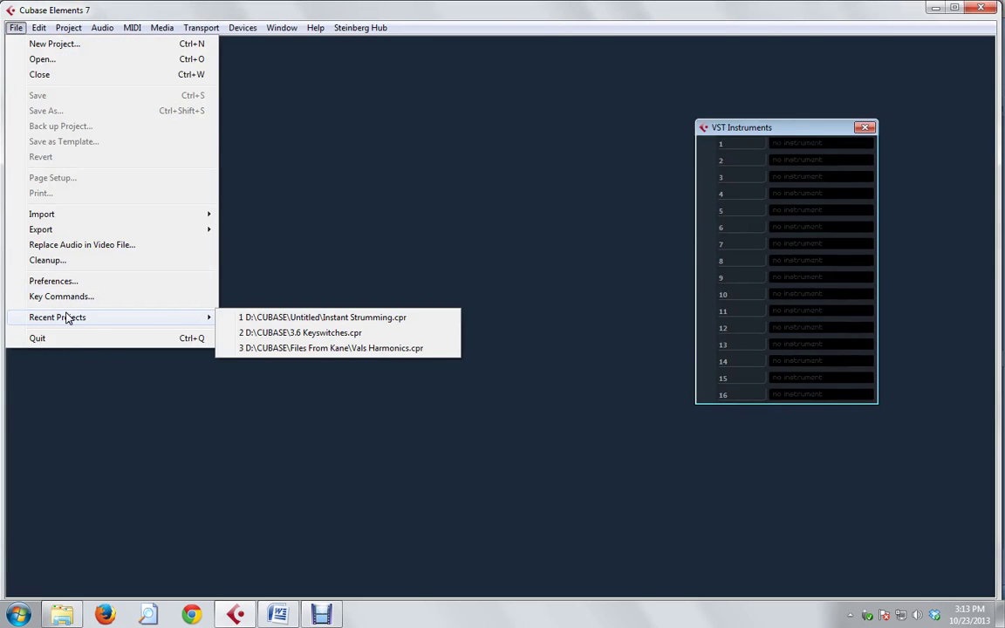
pyautogui.click(307, 319)
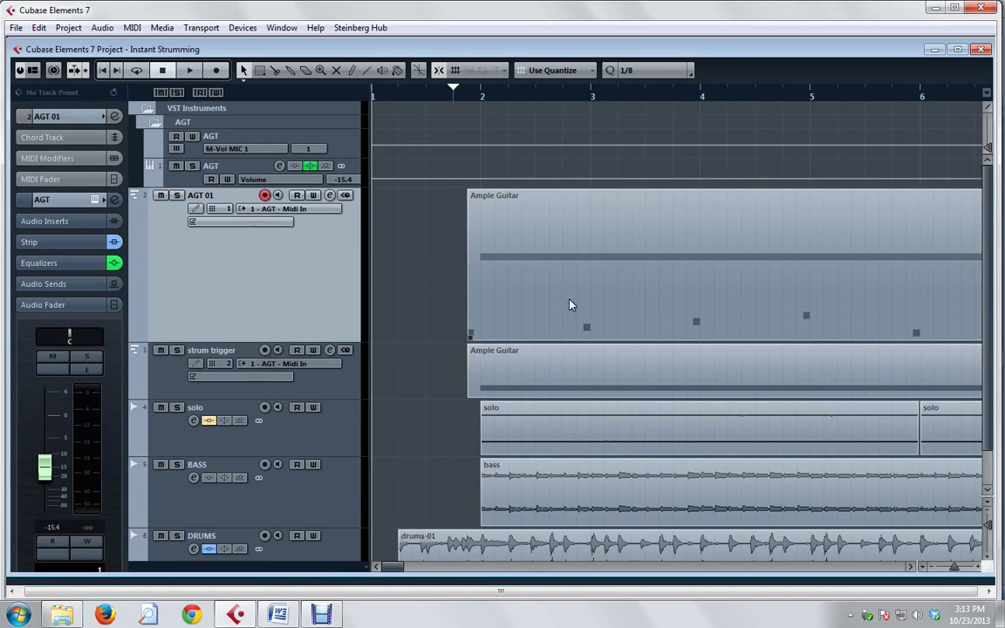
# Move the playback position to bars 2, 3 and 4, then inspect the Ample Guitar part's notes
pyautogui.click(483, 96)
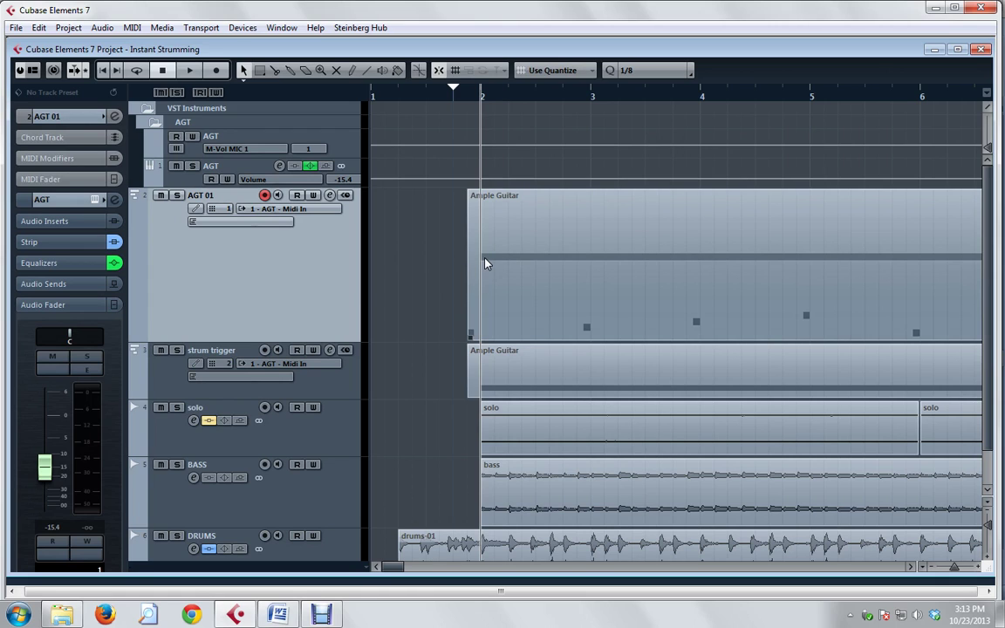
pyautogui.click(593, 96)
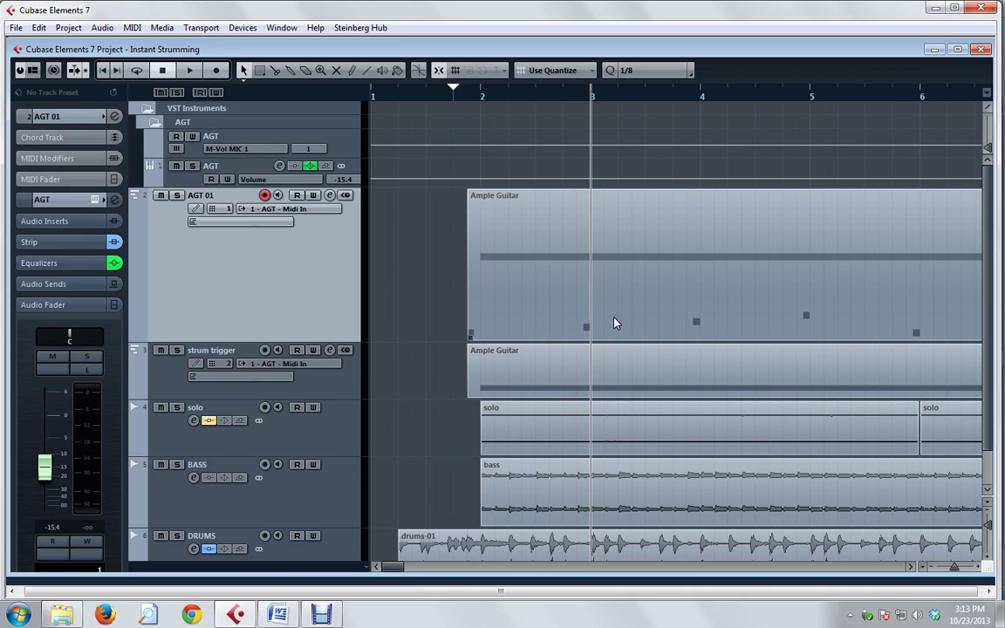
pyautogui.click(703, 95)
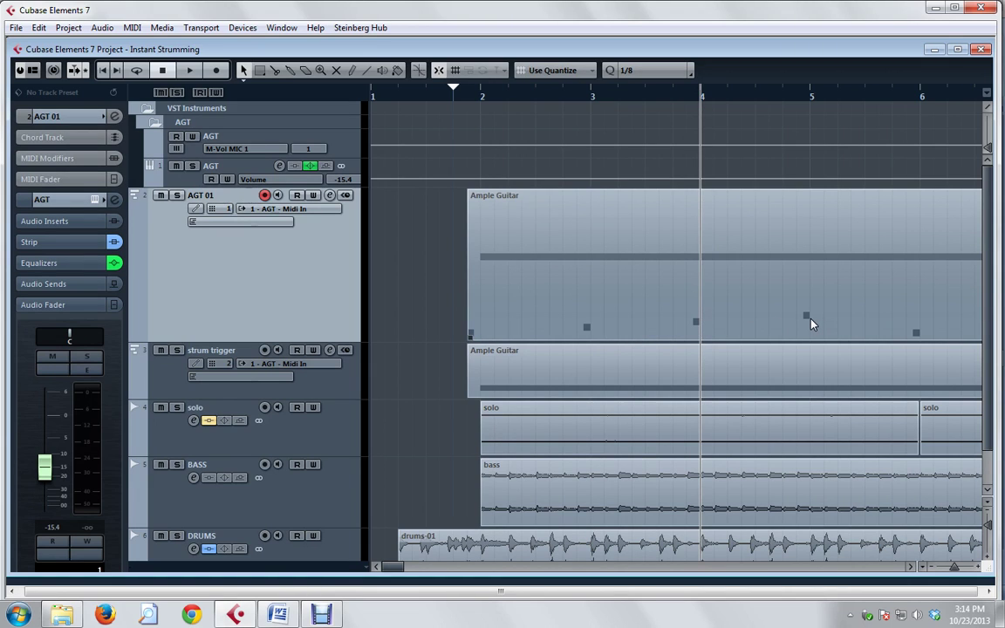
pyautogui.doubleClick(639, 307)
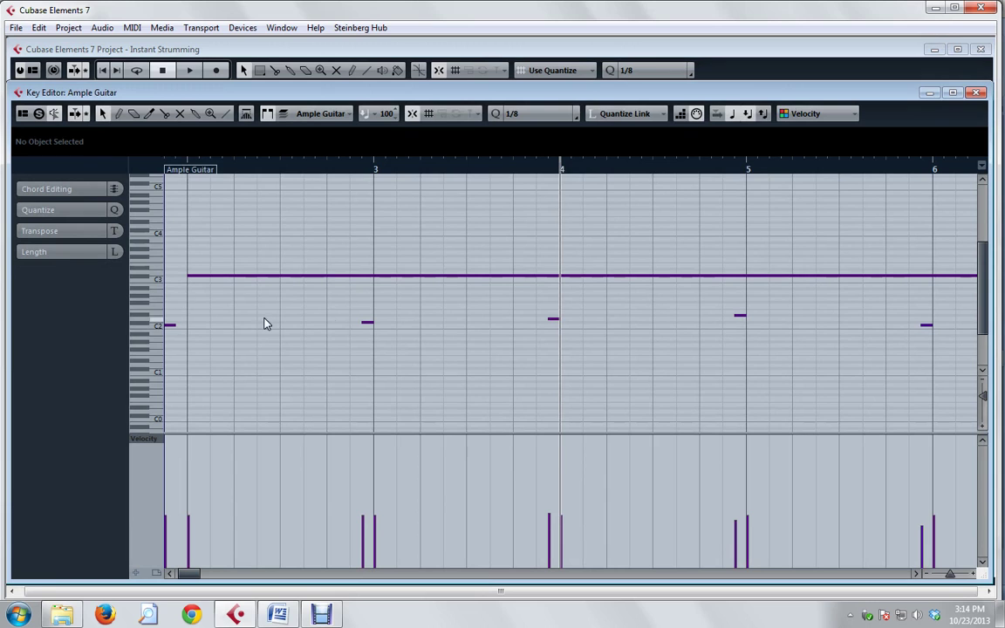
pyautogui.click(977, 92)
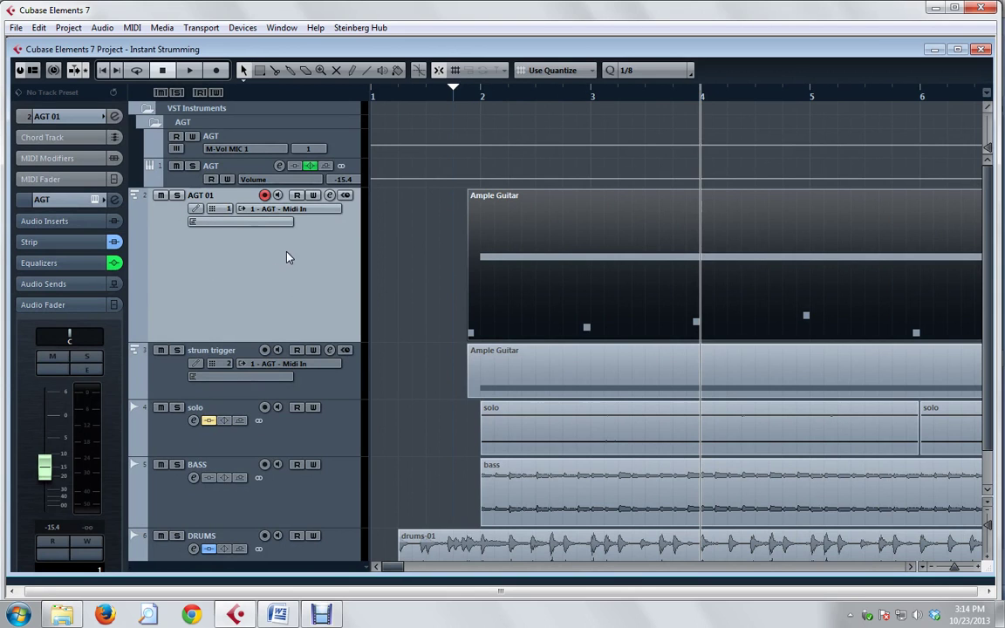
# Check the Ample Guitar window and strum trigger's long note, then record-enable the strum trigger track
pyautogui.click(94, 200)
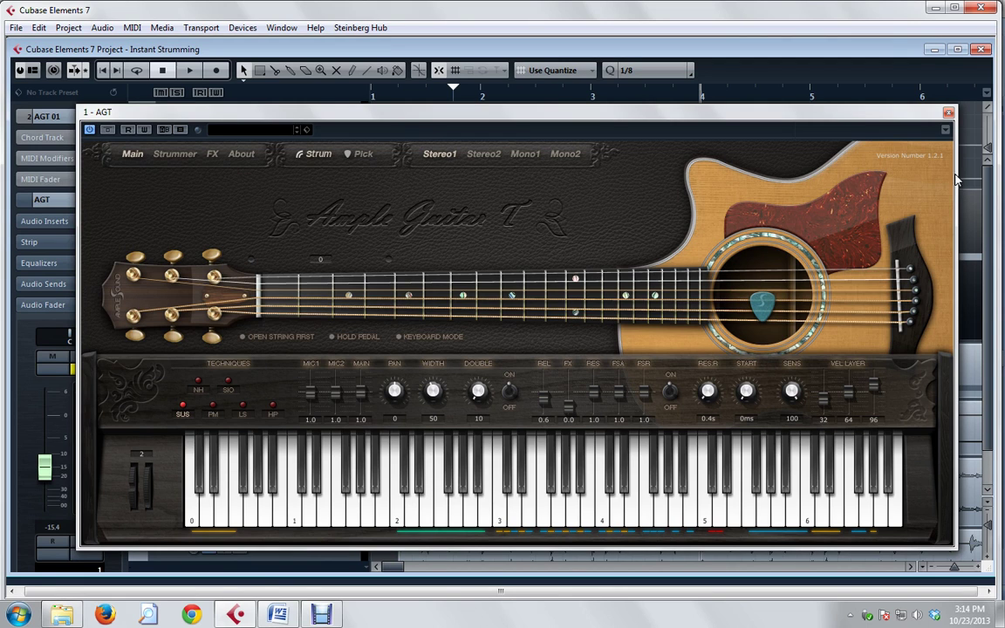
pyautogui.click(948, 112)
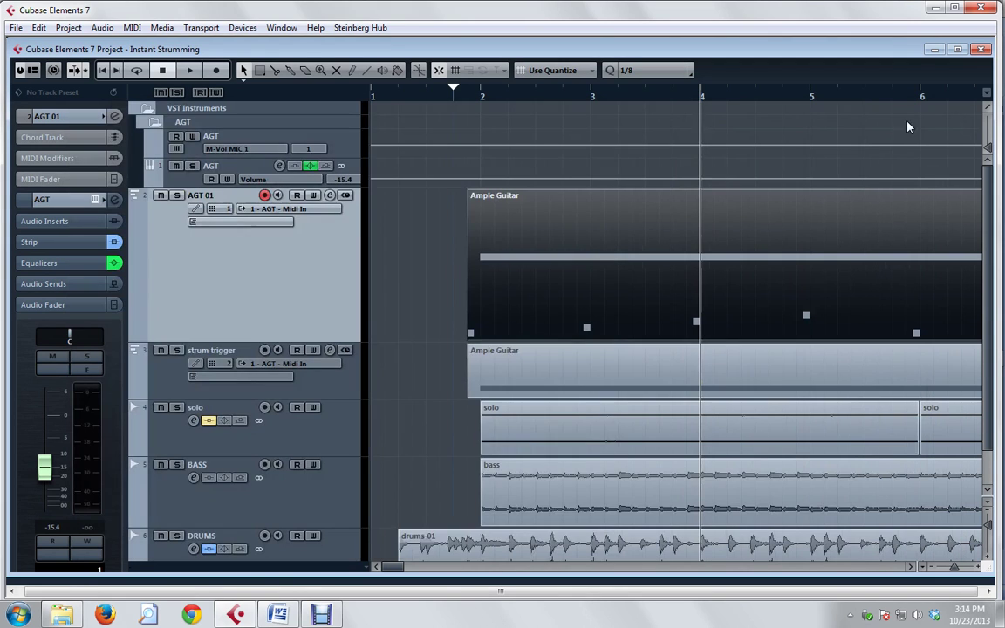
pyautogui.doubleClick(542, 377)
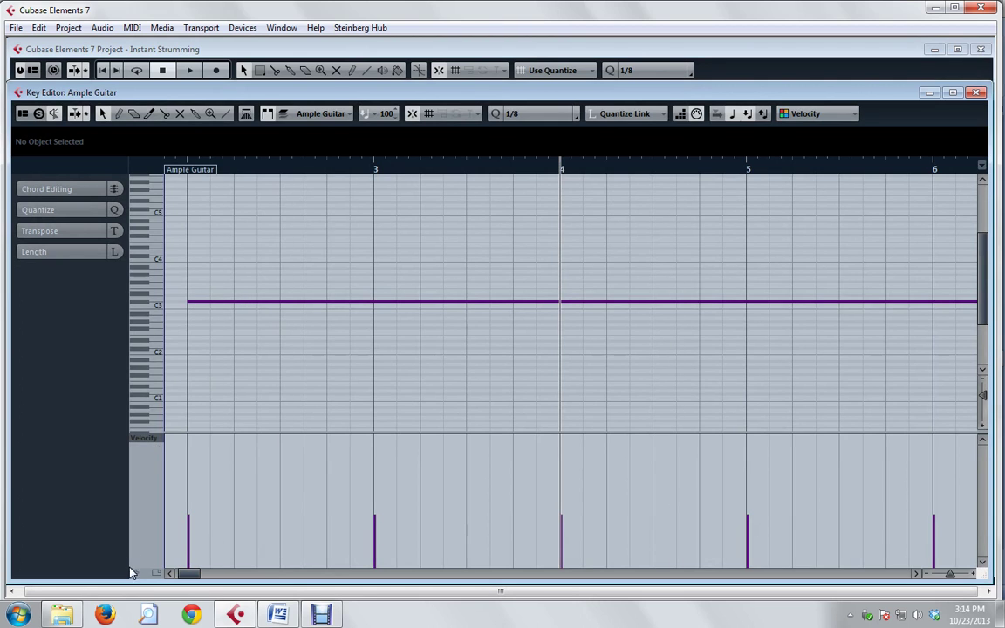
pyautogui.moveTo(190, 576)
pyautogui.mouseDown()
pyautogui.moveTo(253, 577)
pyautogui.moveTo(227, 585)
pyautogui.moveTo(180, 576)
pyautogui.mouseUp()
pyautogui.click(977, 92)
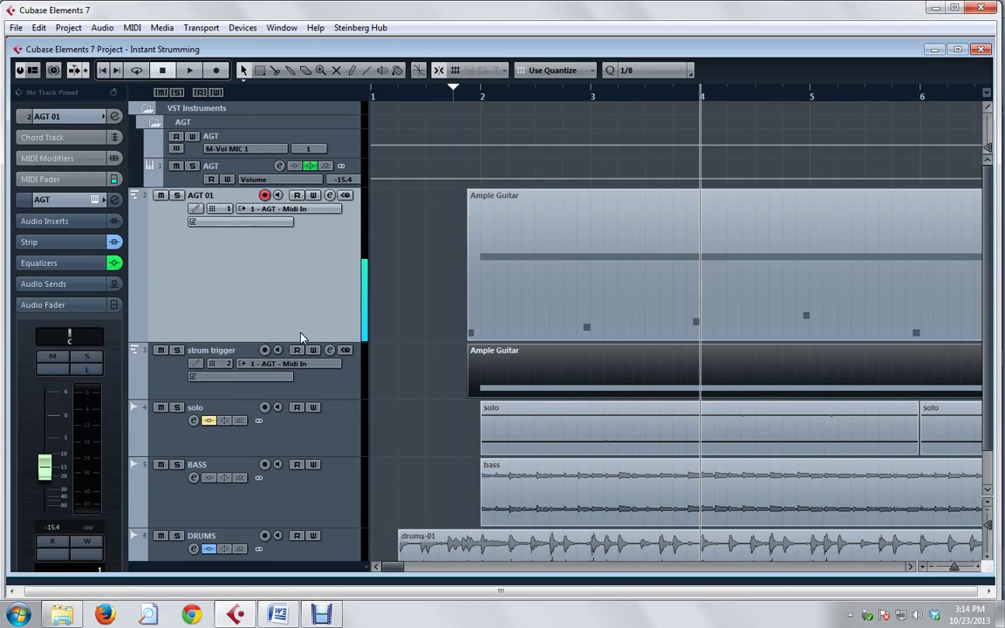
pyautogui.click(299, 384)
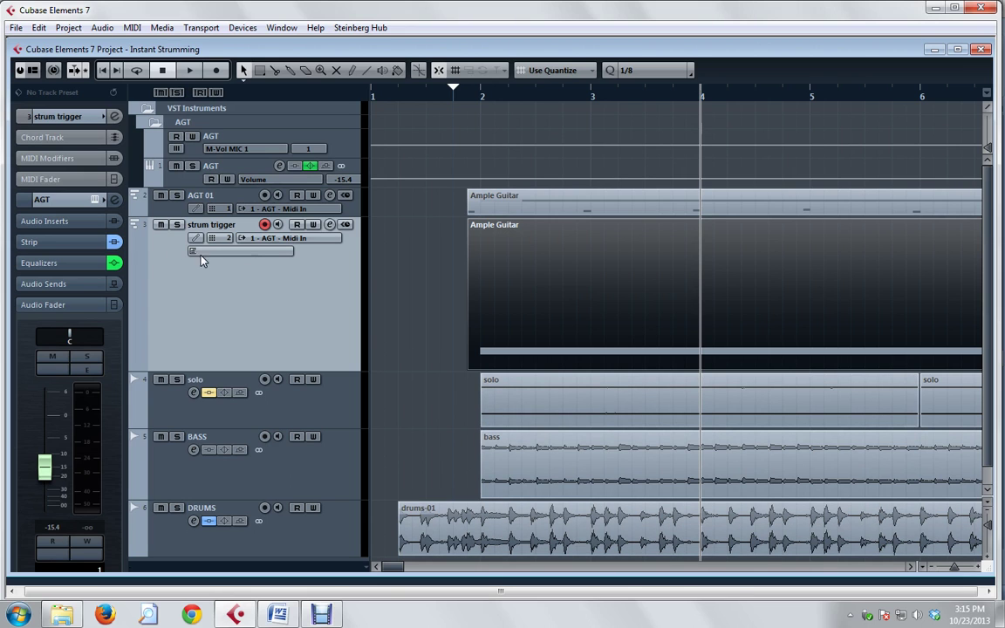
# Check the Ample Guitar instrument window, then mute the strum trigger track
pyautogui.click(94, 200)
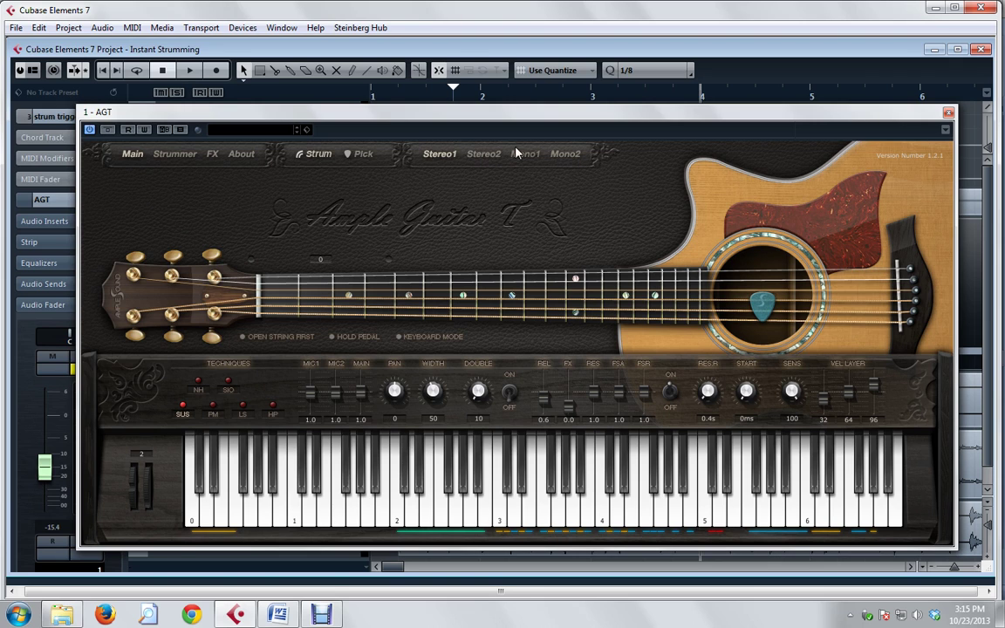
pyautogui.click(949, 114)
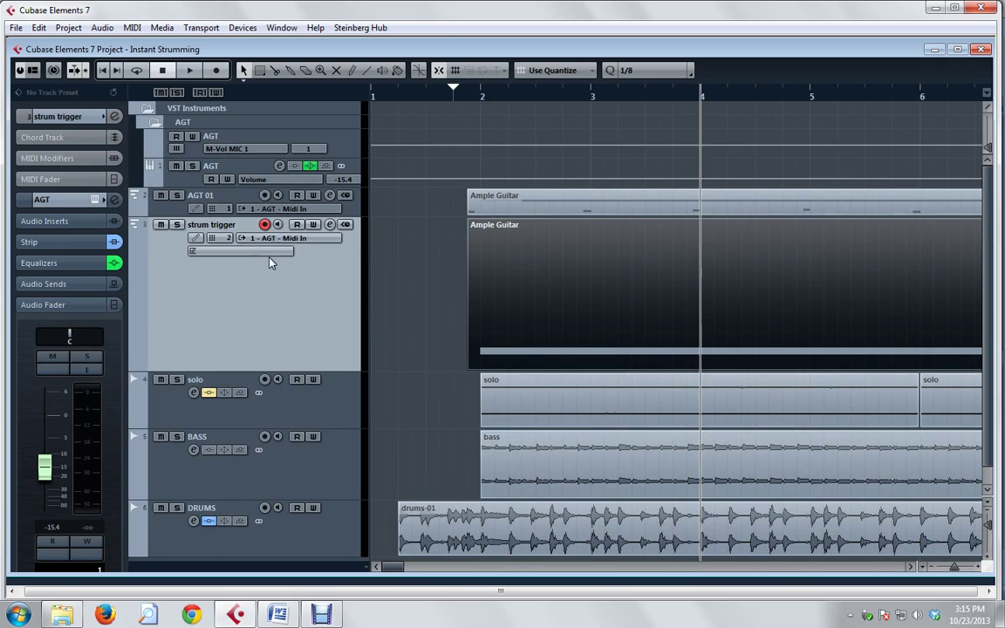
pyautogui.click(161, 224)
# Play the song from near bar 1, lower the DRUMS volume to -10.4, then stop
pyautogui.click(387, 98)
pyautogui.press('space')
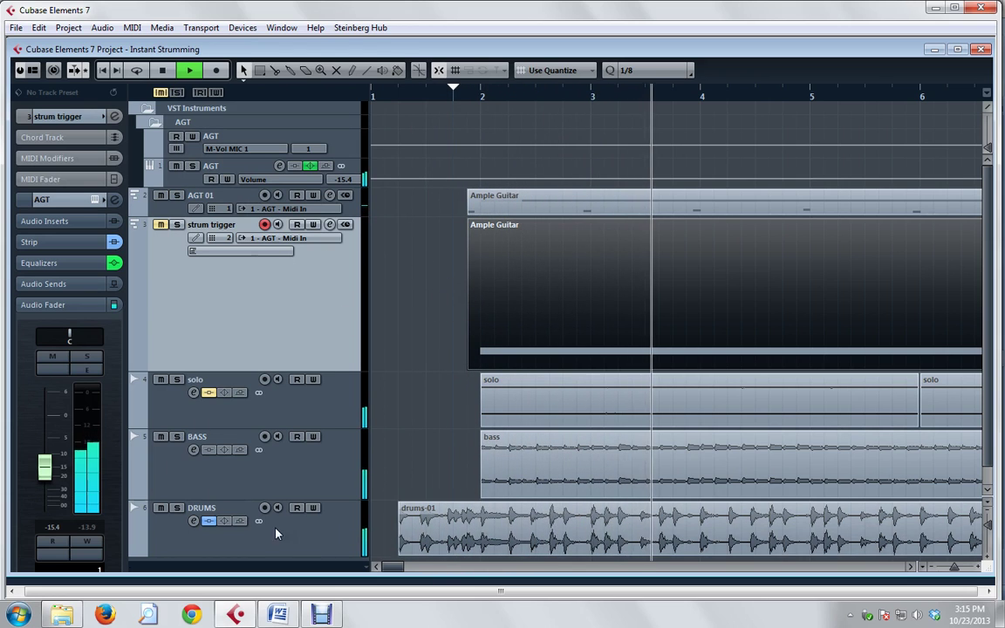
pyautogui.click(253, 530)
pyautogui.moveTo(45, 367); pyautogui.dragTo(50, 373)
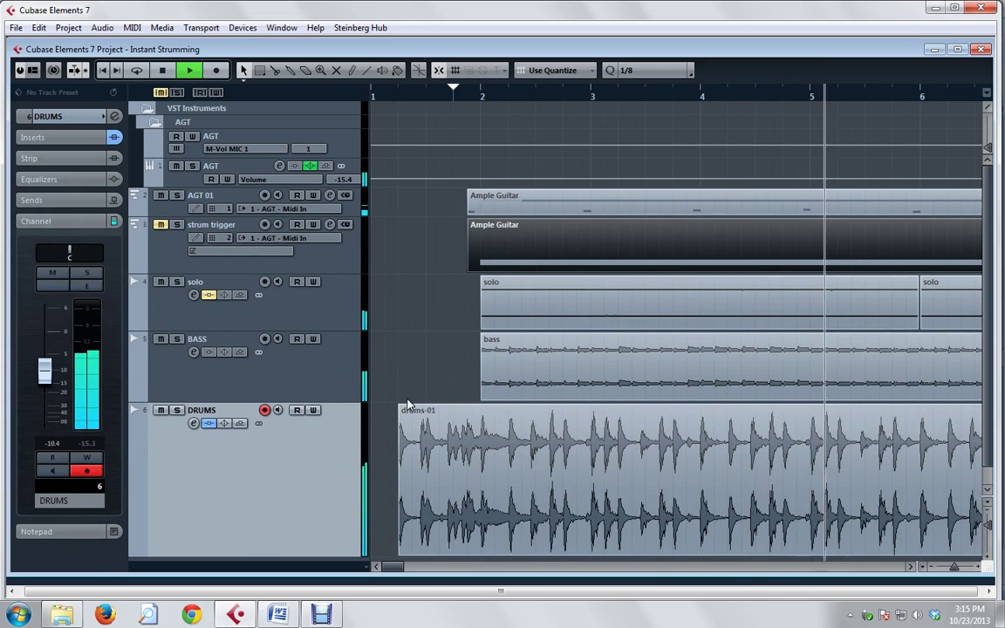
pyautogui.press('space')
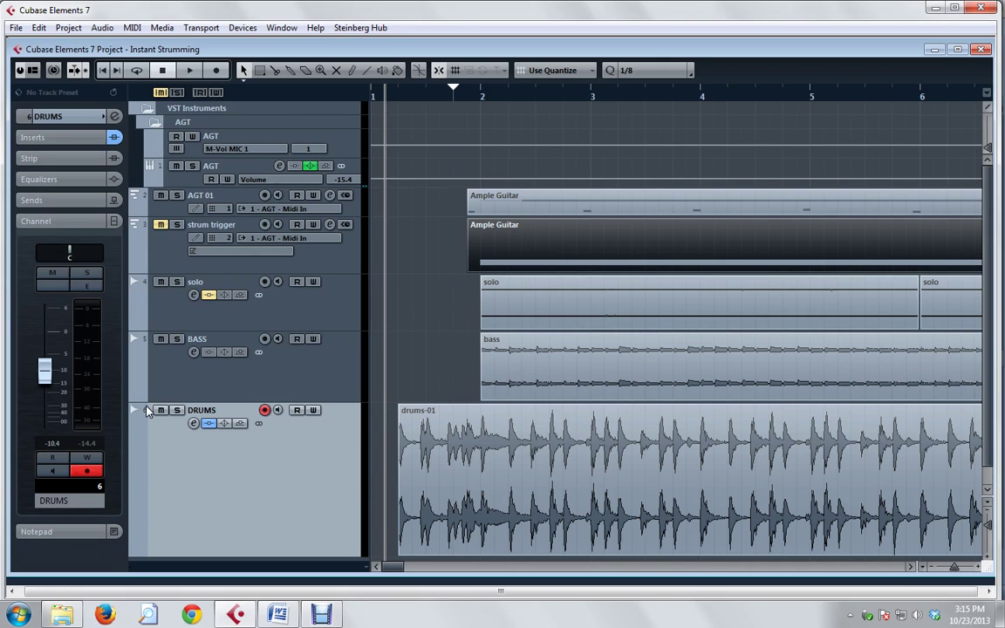
# Select the AGT 01 track and view its Ample Guitar T instrument window, then close it
pyautogui.click(223, 199)
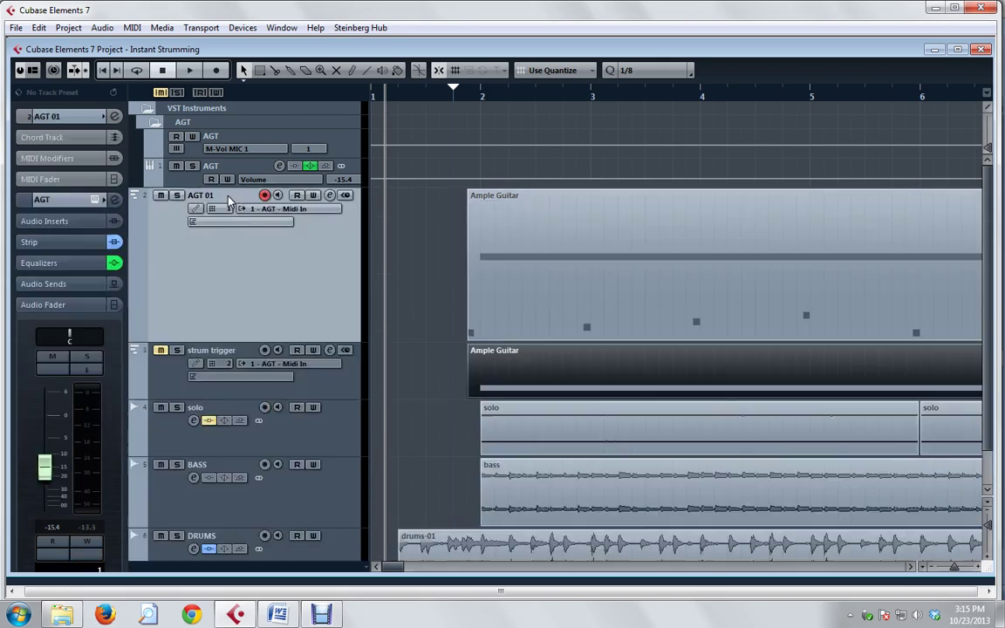
pyautogui.click(95, 201)
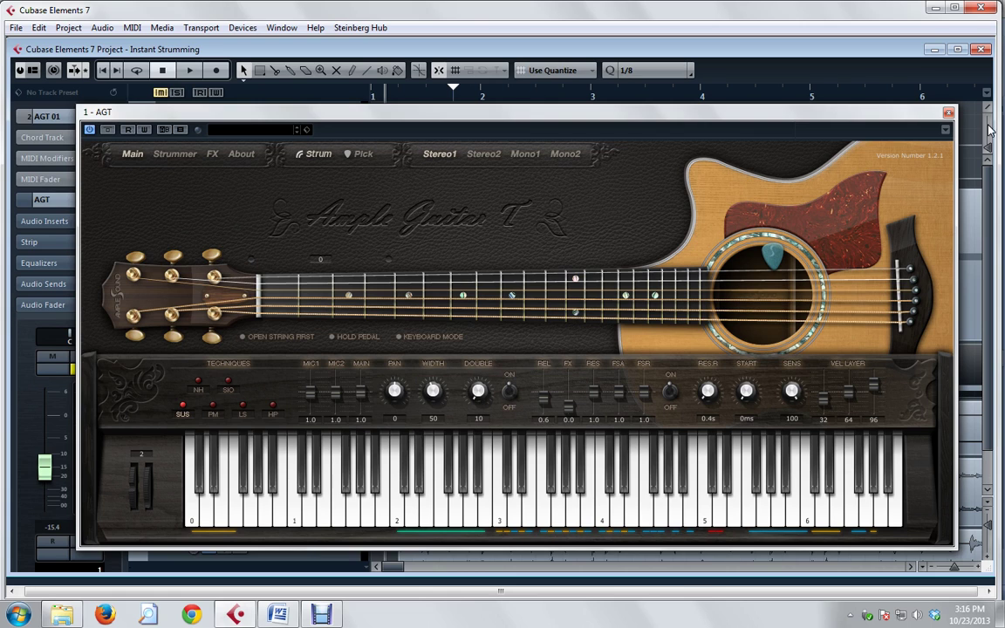
pyautogui.click(949, 114)
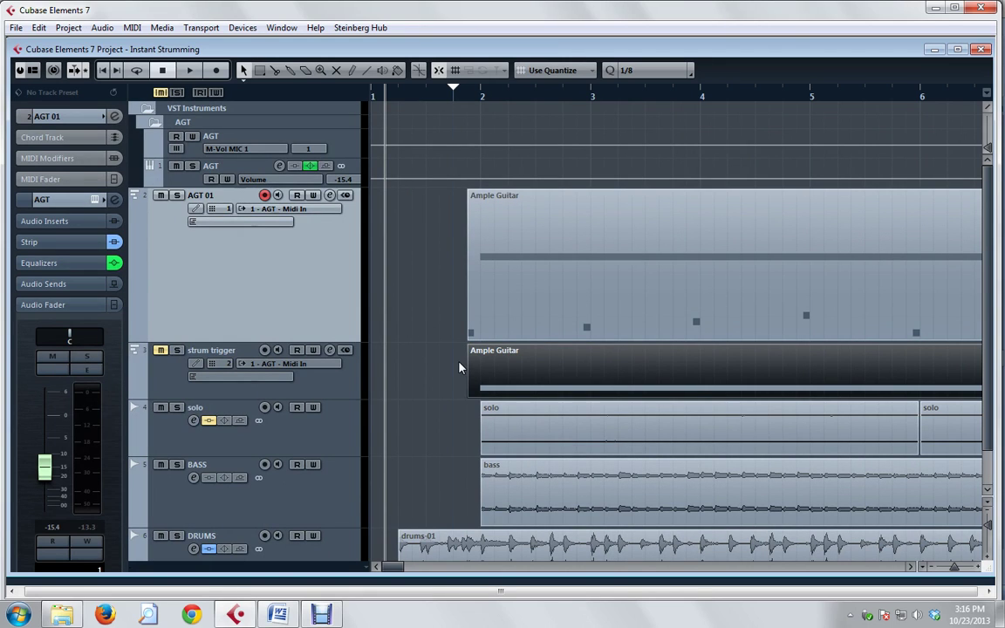
# Start playback of the Instant Strumming arrangement
pyautogui.press('space')
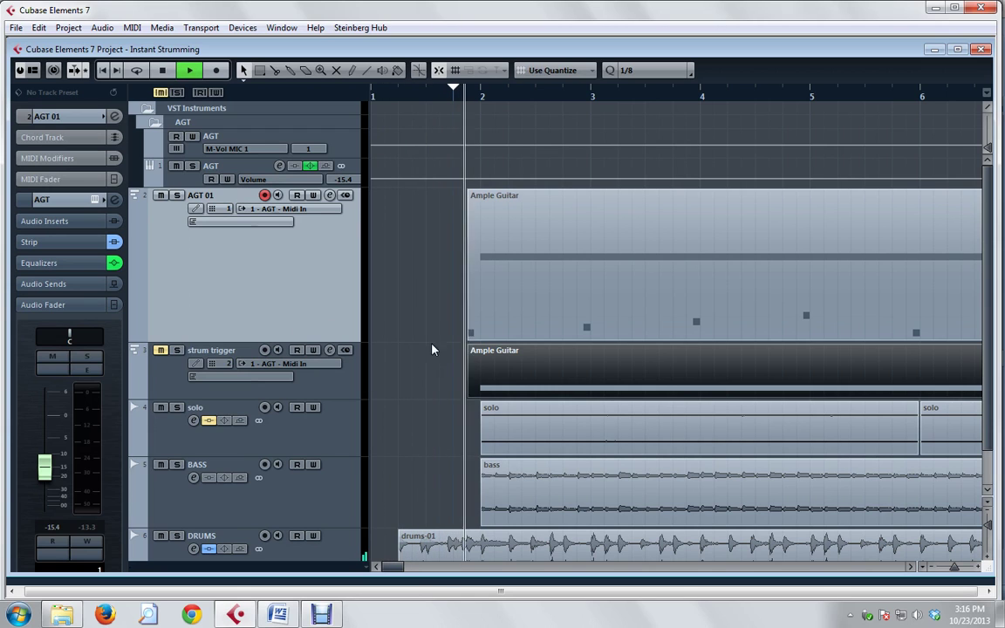